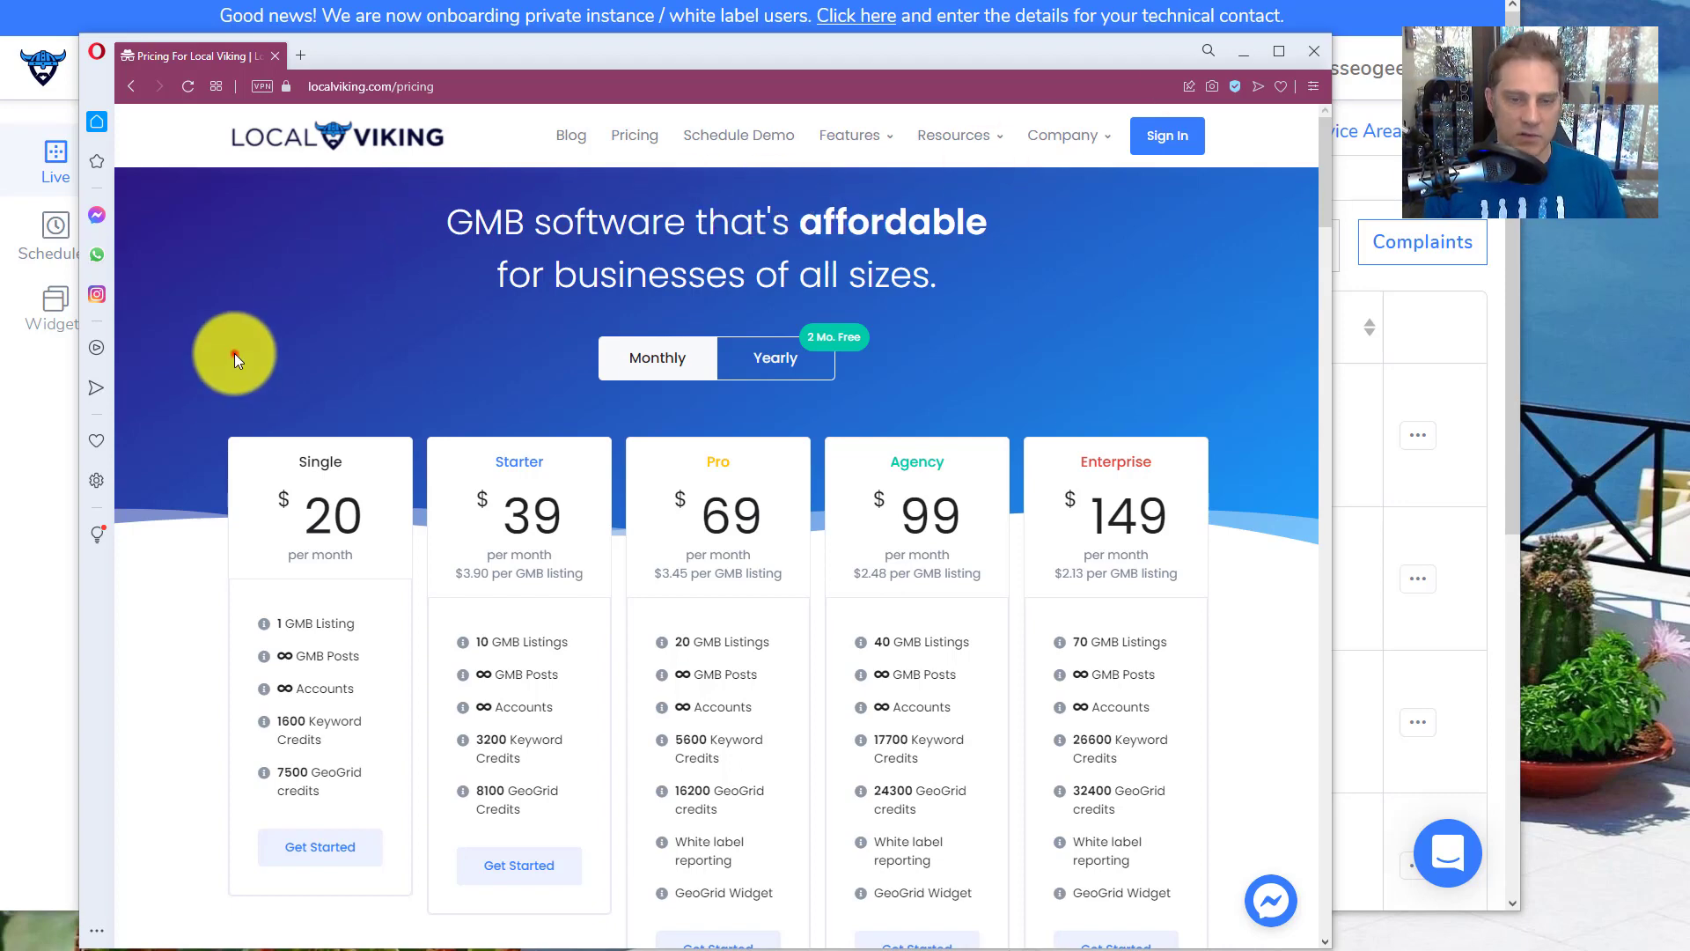
Look over the Local Viking monthly pricing plans and return to the GeoGrid search history window
{"action": "scroll", "coordinate": [234, 353], "scroll_direction": "down", "scroll_amount": 1}
{"action": "scroll", "coordinate": [234, 352], "scroll_direction": "down", "scroll_amount": 1}
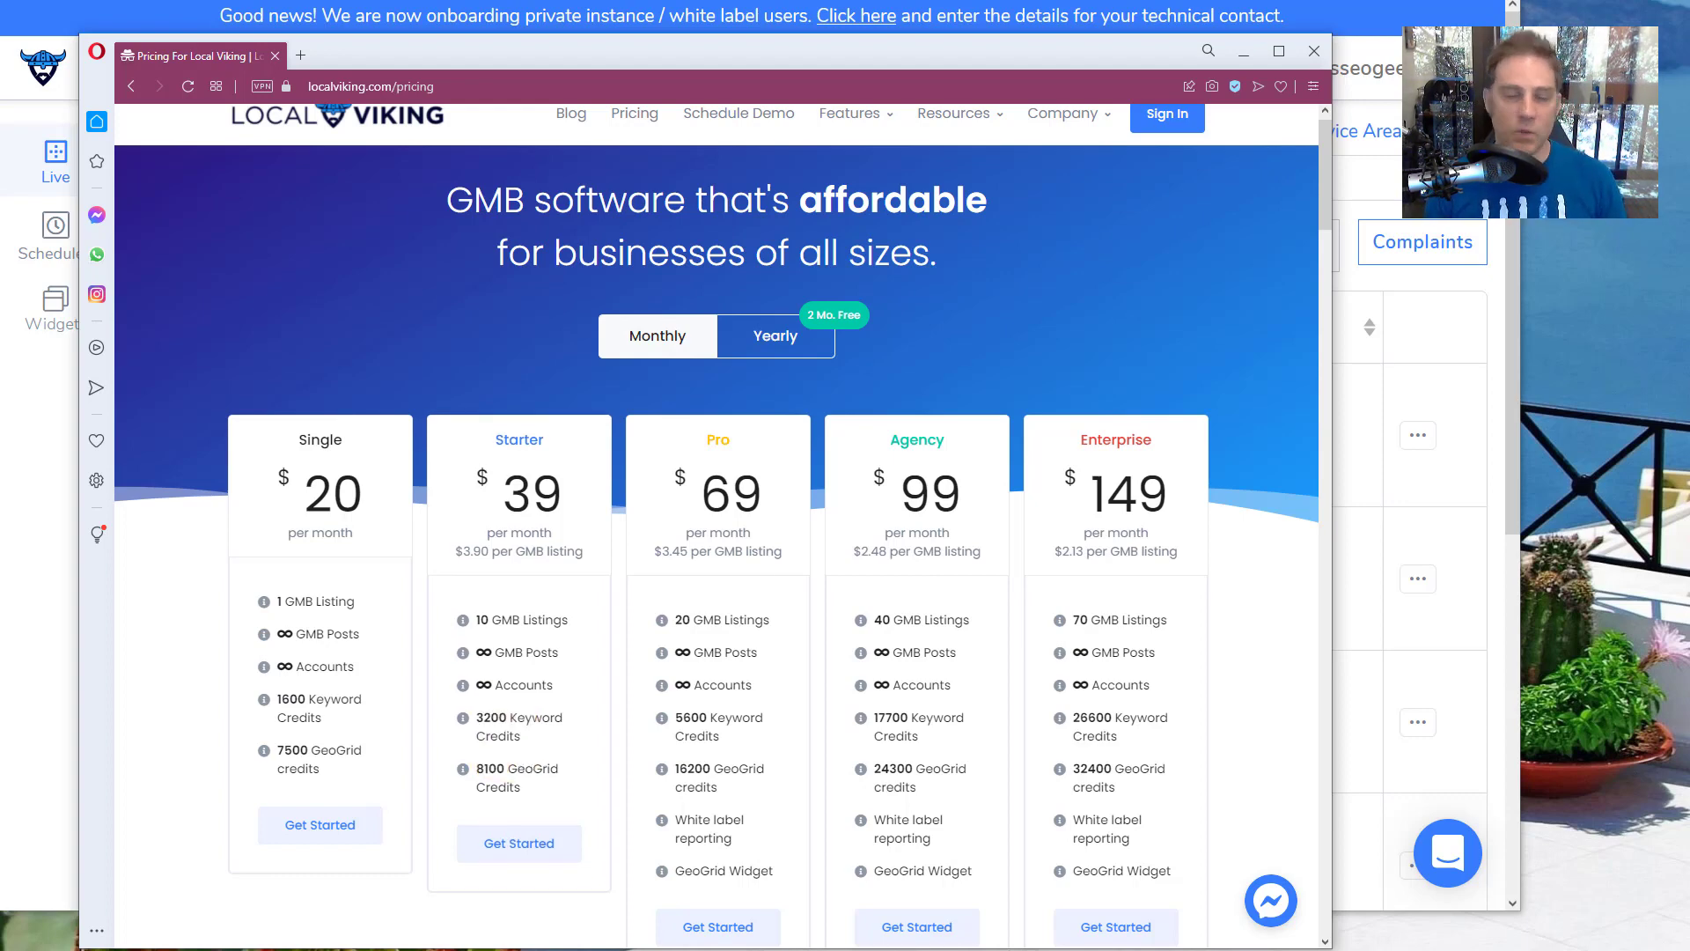
{"action": "left_click", "coordinate": [14, 776]}
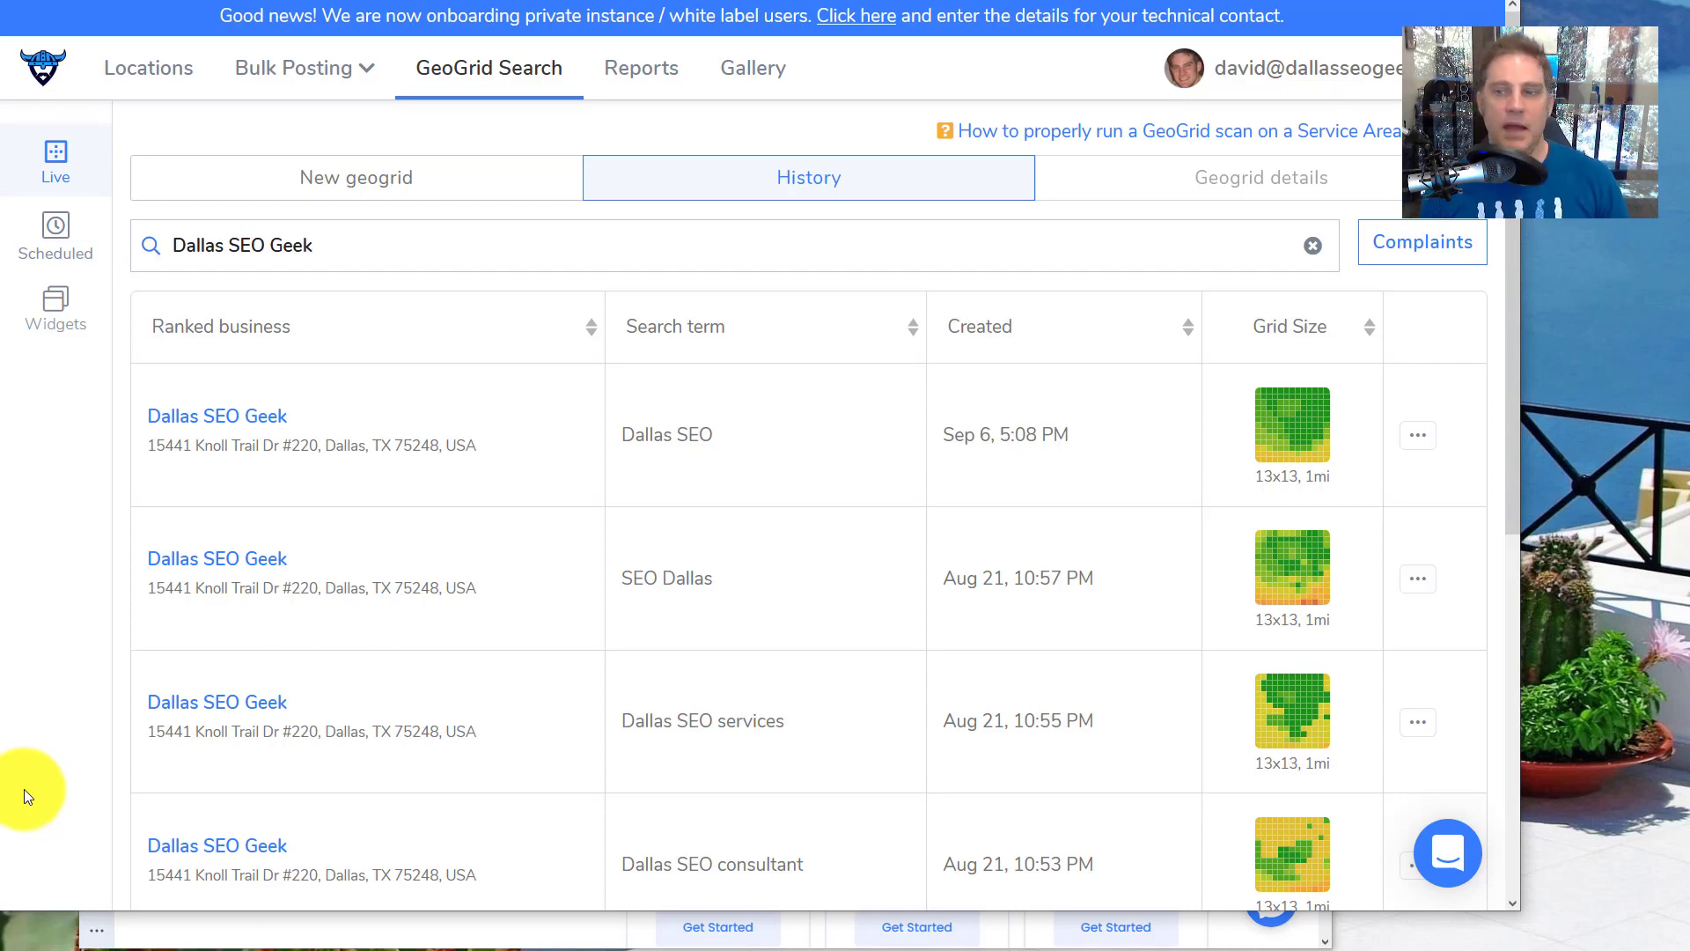
{"action": "left_click", "coordinate": [332, 245]}
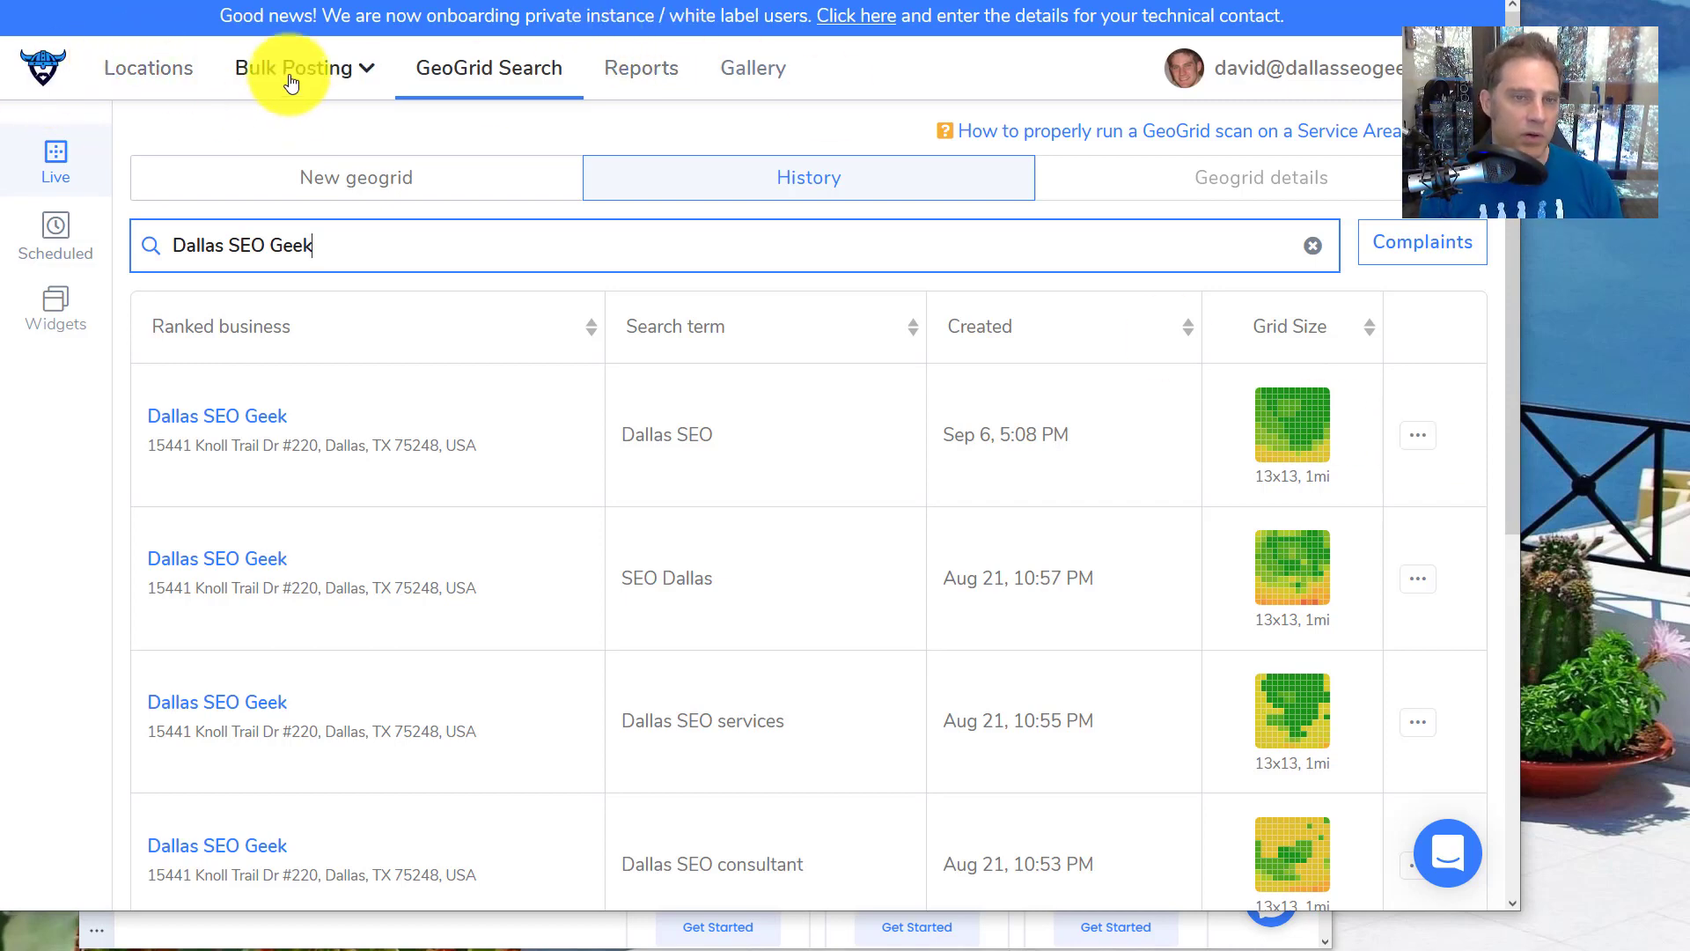
{"action": "left_click", "coordinate": [370, 69]}
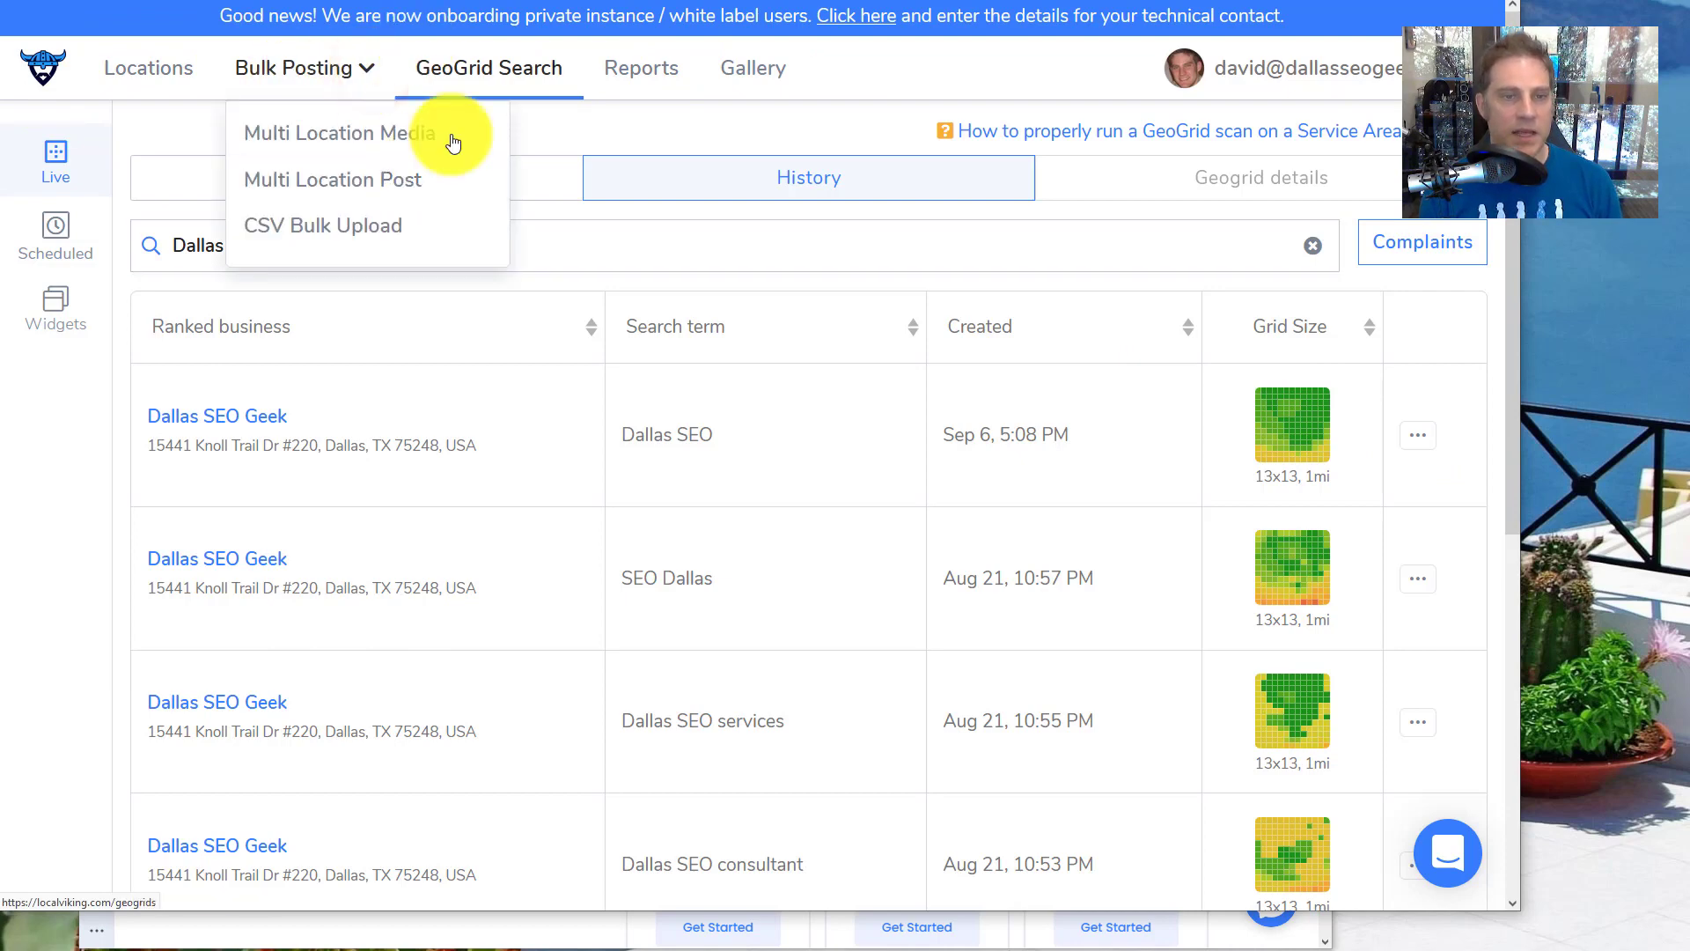
{"action": "left_click", "coordinate": [1268, 278]}
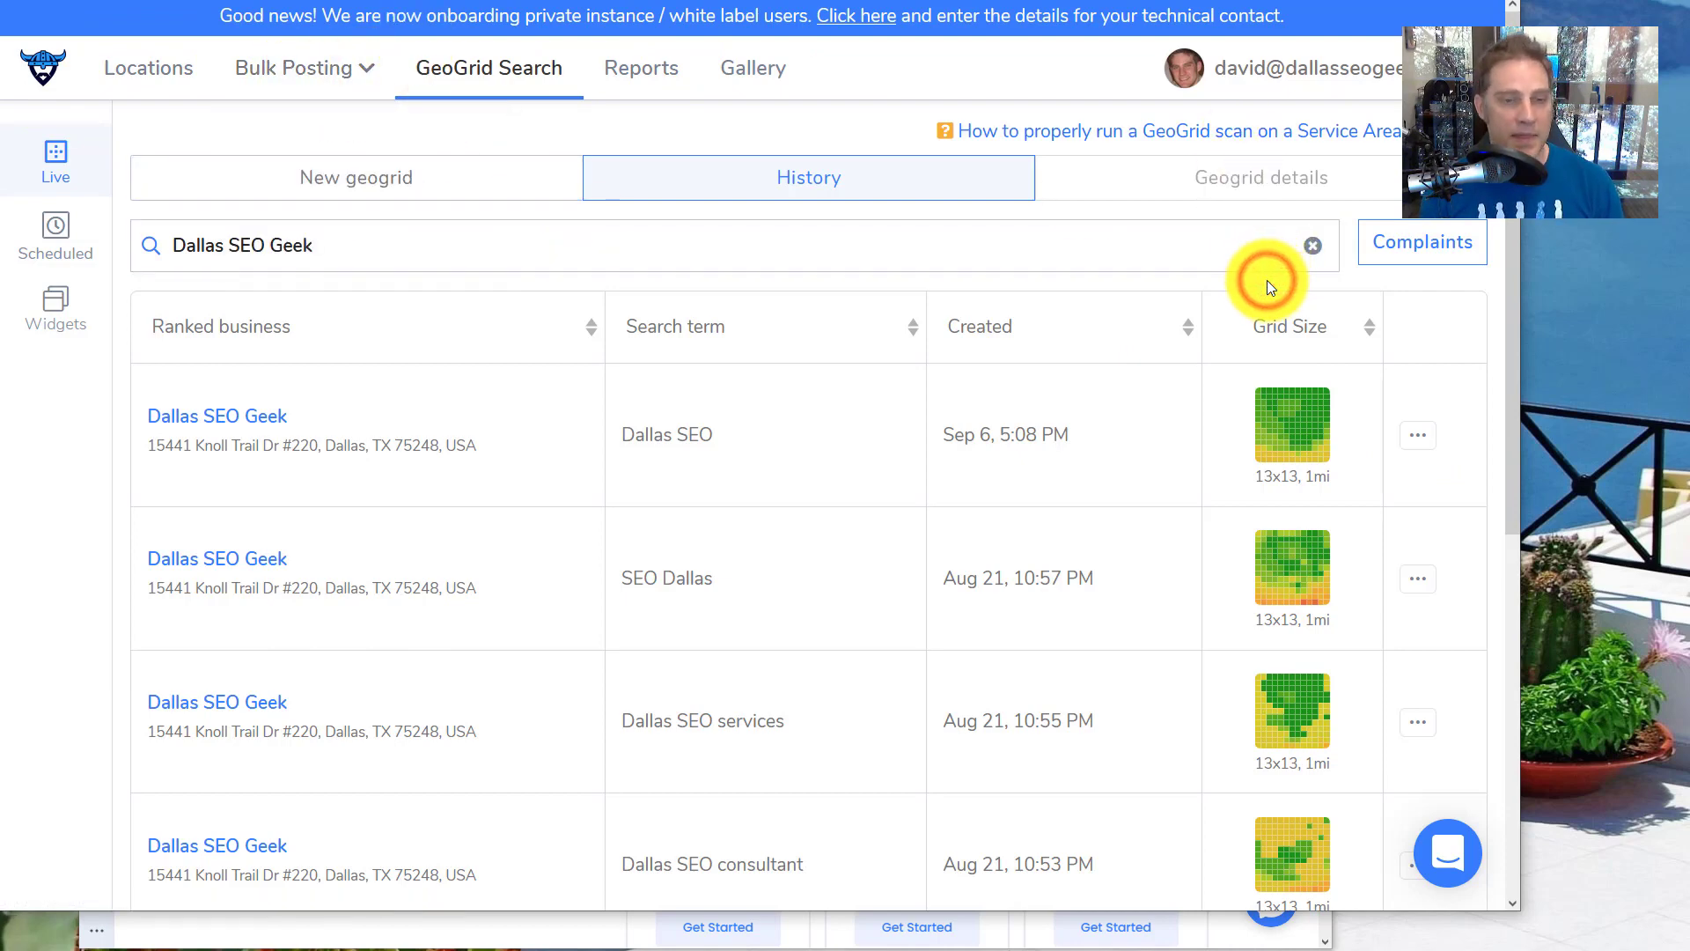
Repeat the Sep 6 "Dallas SEO" GeoGrid scan for Dallas SEO Geek with the point spacing set to 1mi
{"action": "left_click", "coordinate": [1423, 435]}
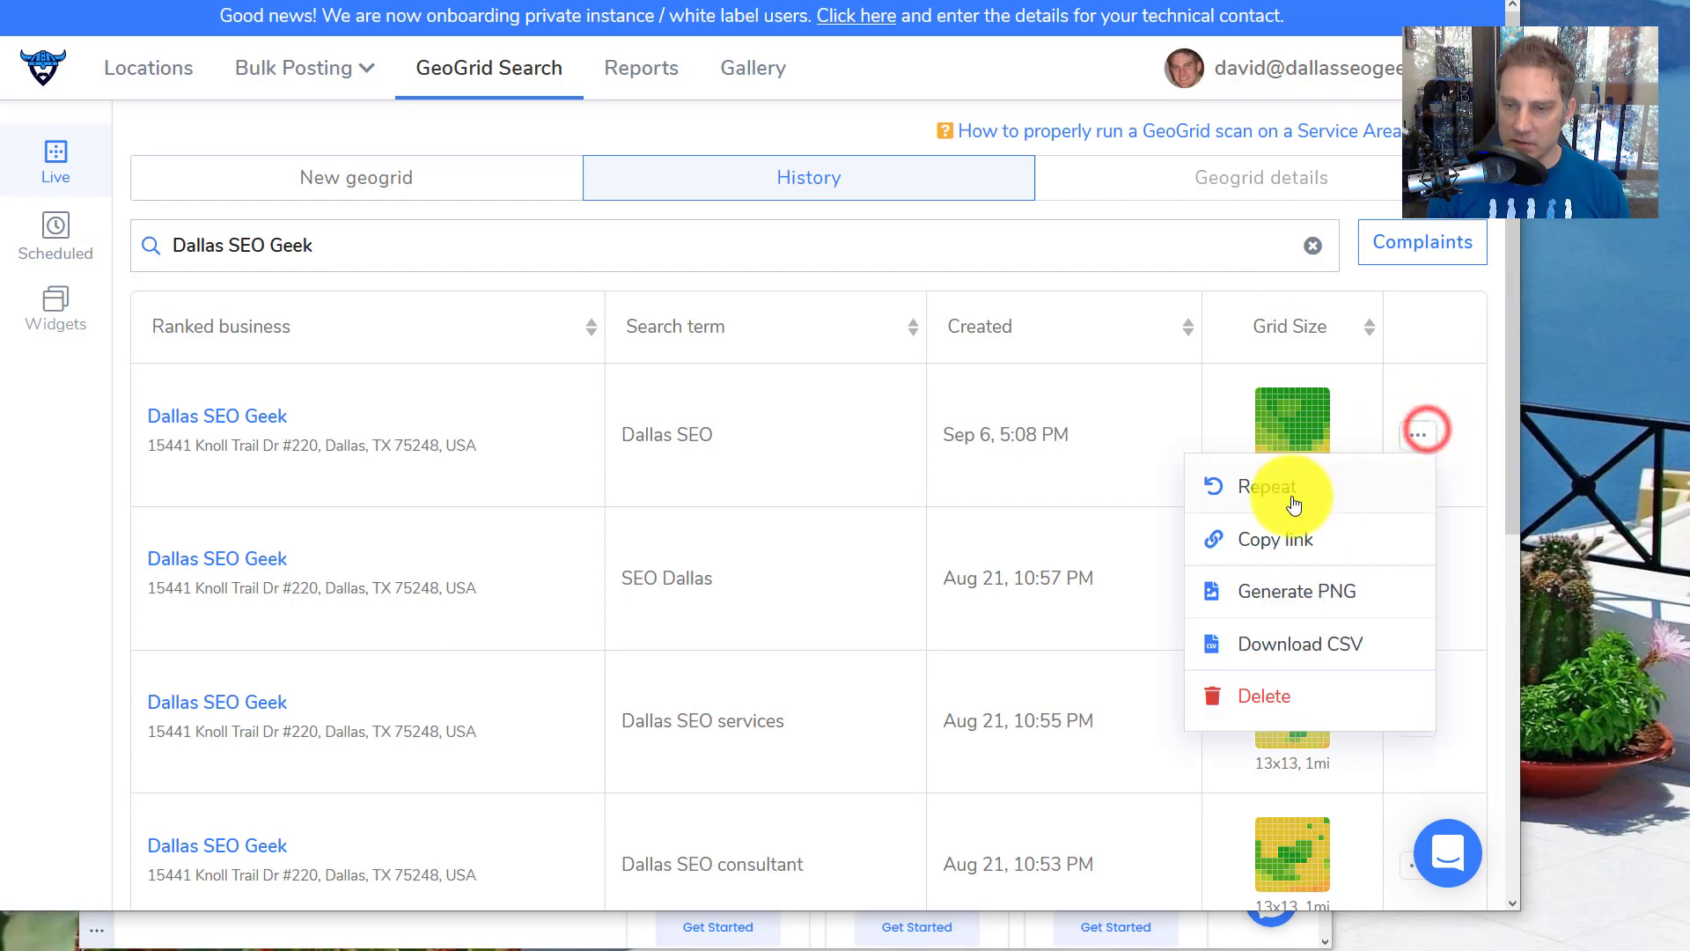
{"action": "left_click", "coordinate": [1264, 495]}
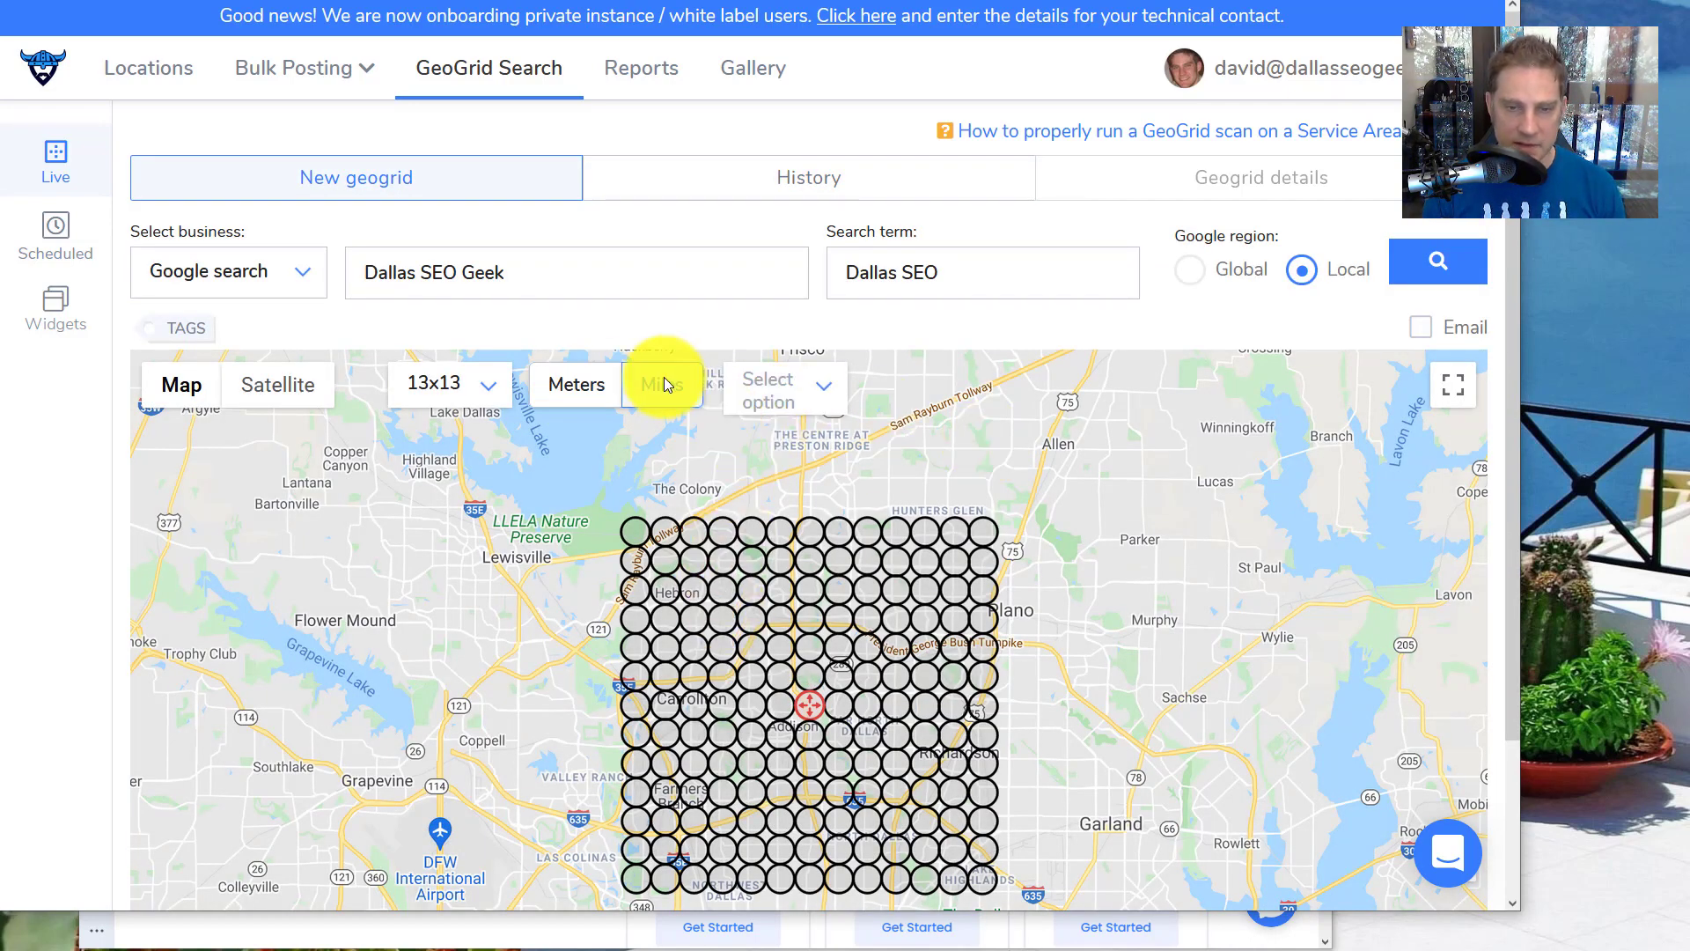
{"action": "left_click", "coordinate": [772, 391]}
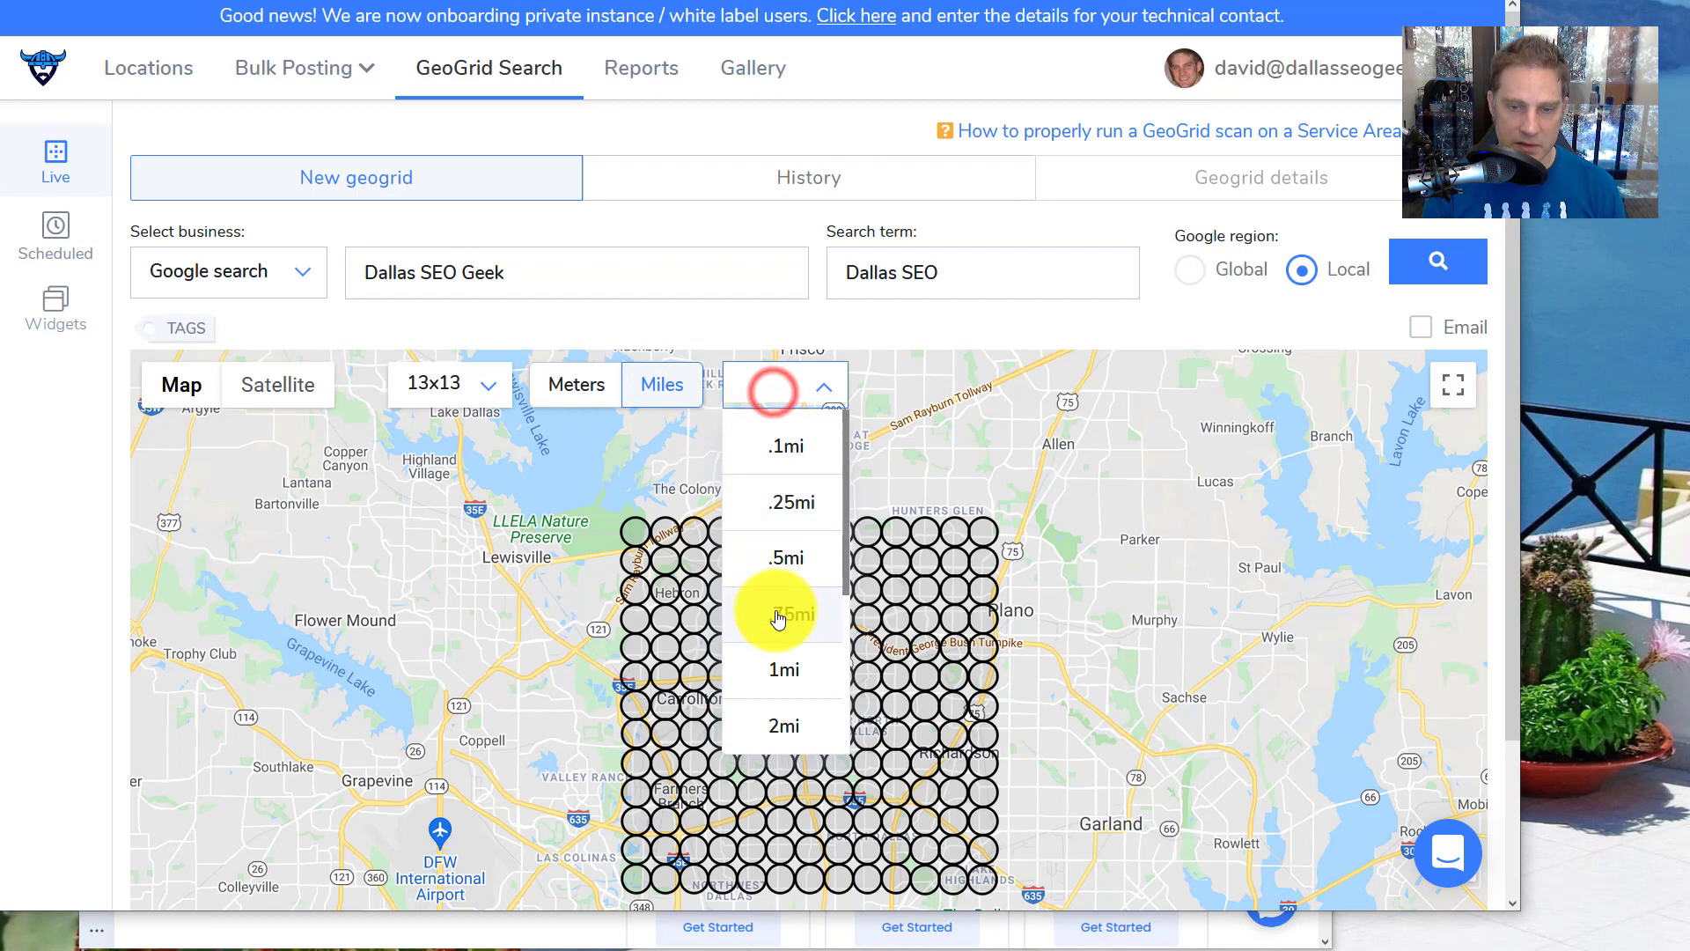
{"action": "left_click", "coordinate": [782, 672]}
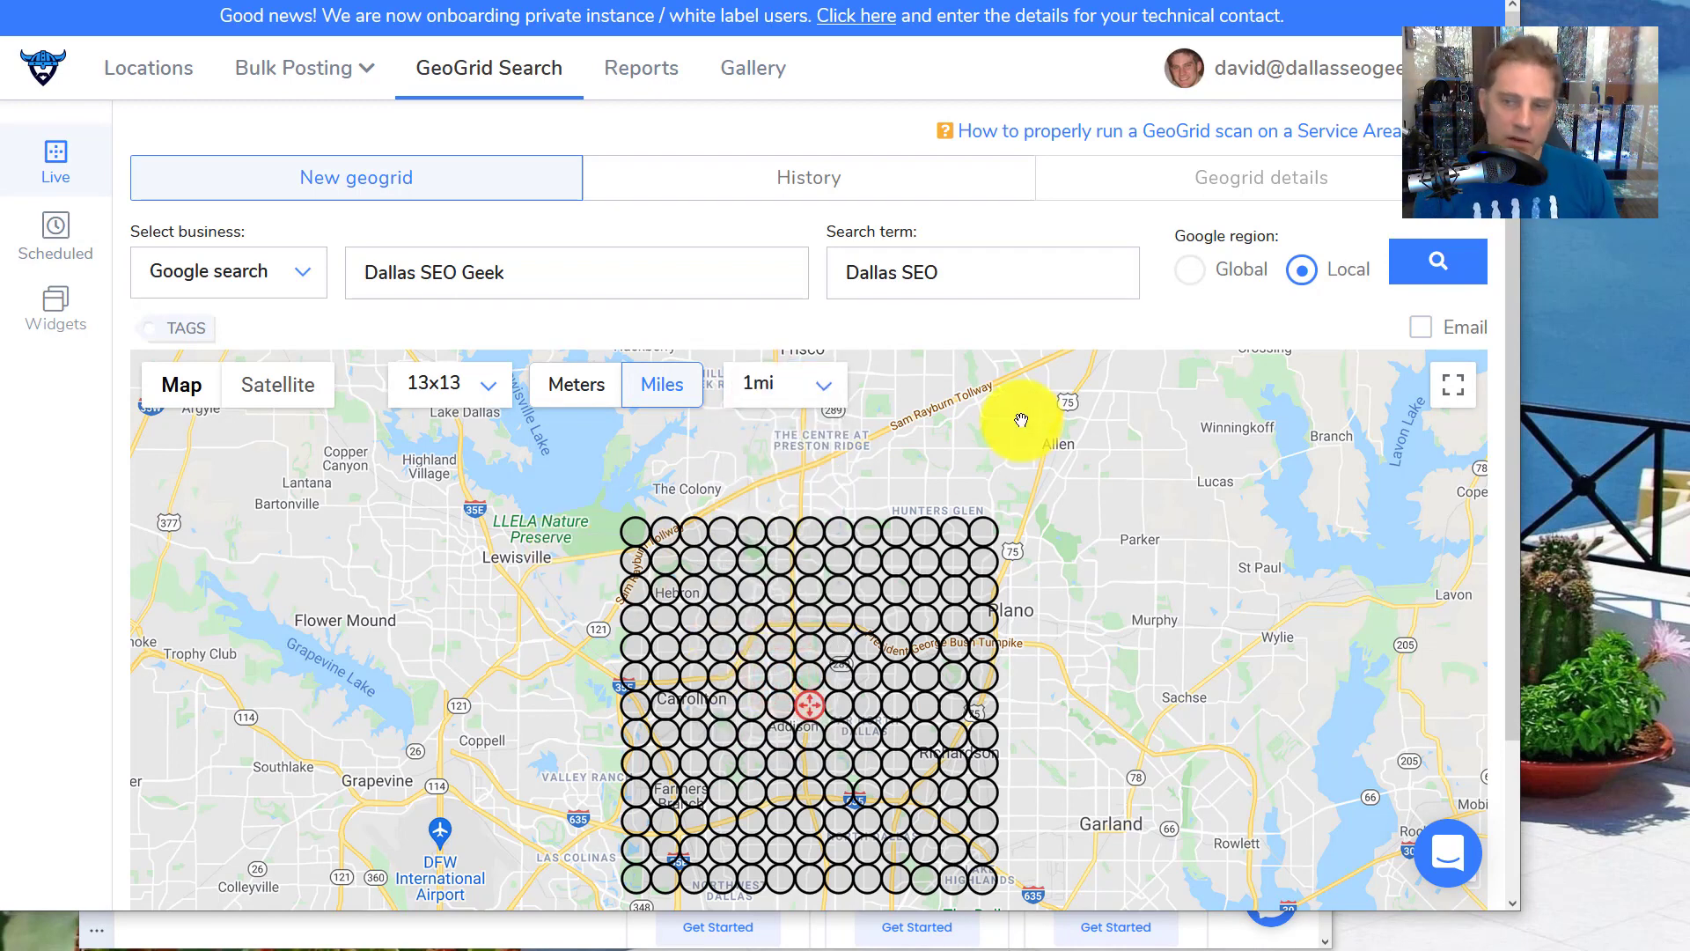
{"action": "left_click", "coordinate": [799, 335]}
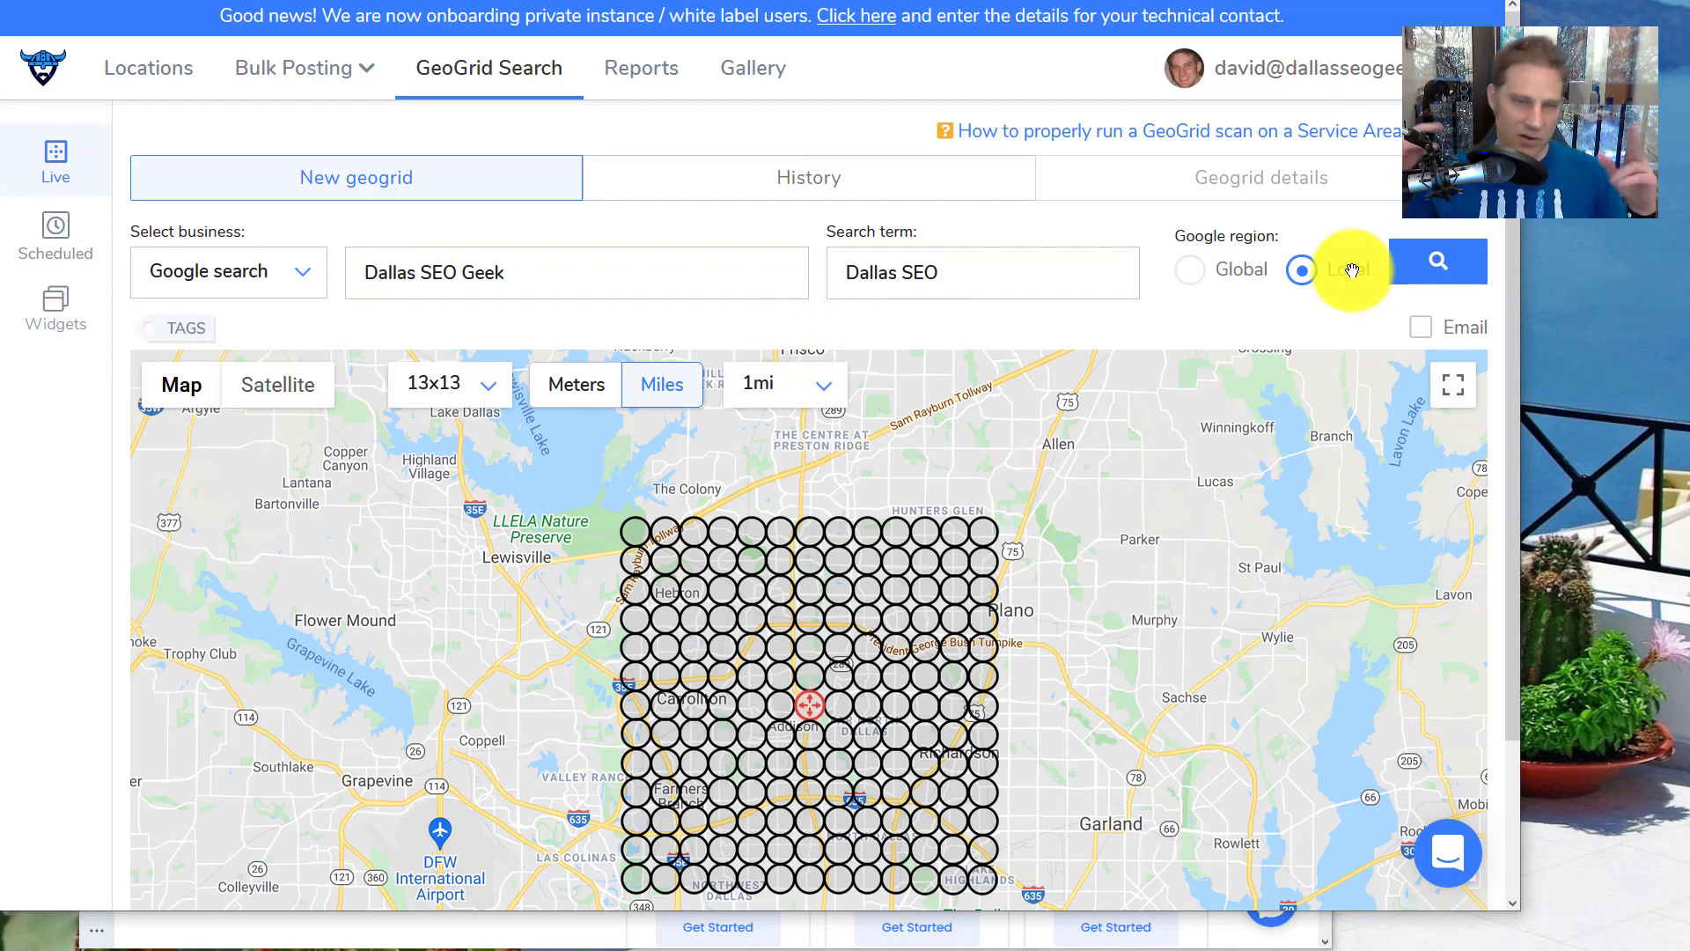
{"action": "left_click", "coordinate": [1417, 263]}
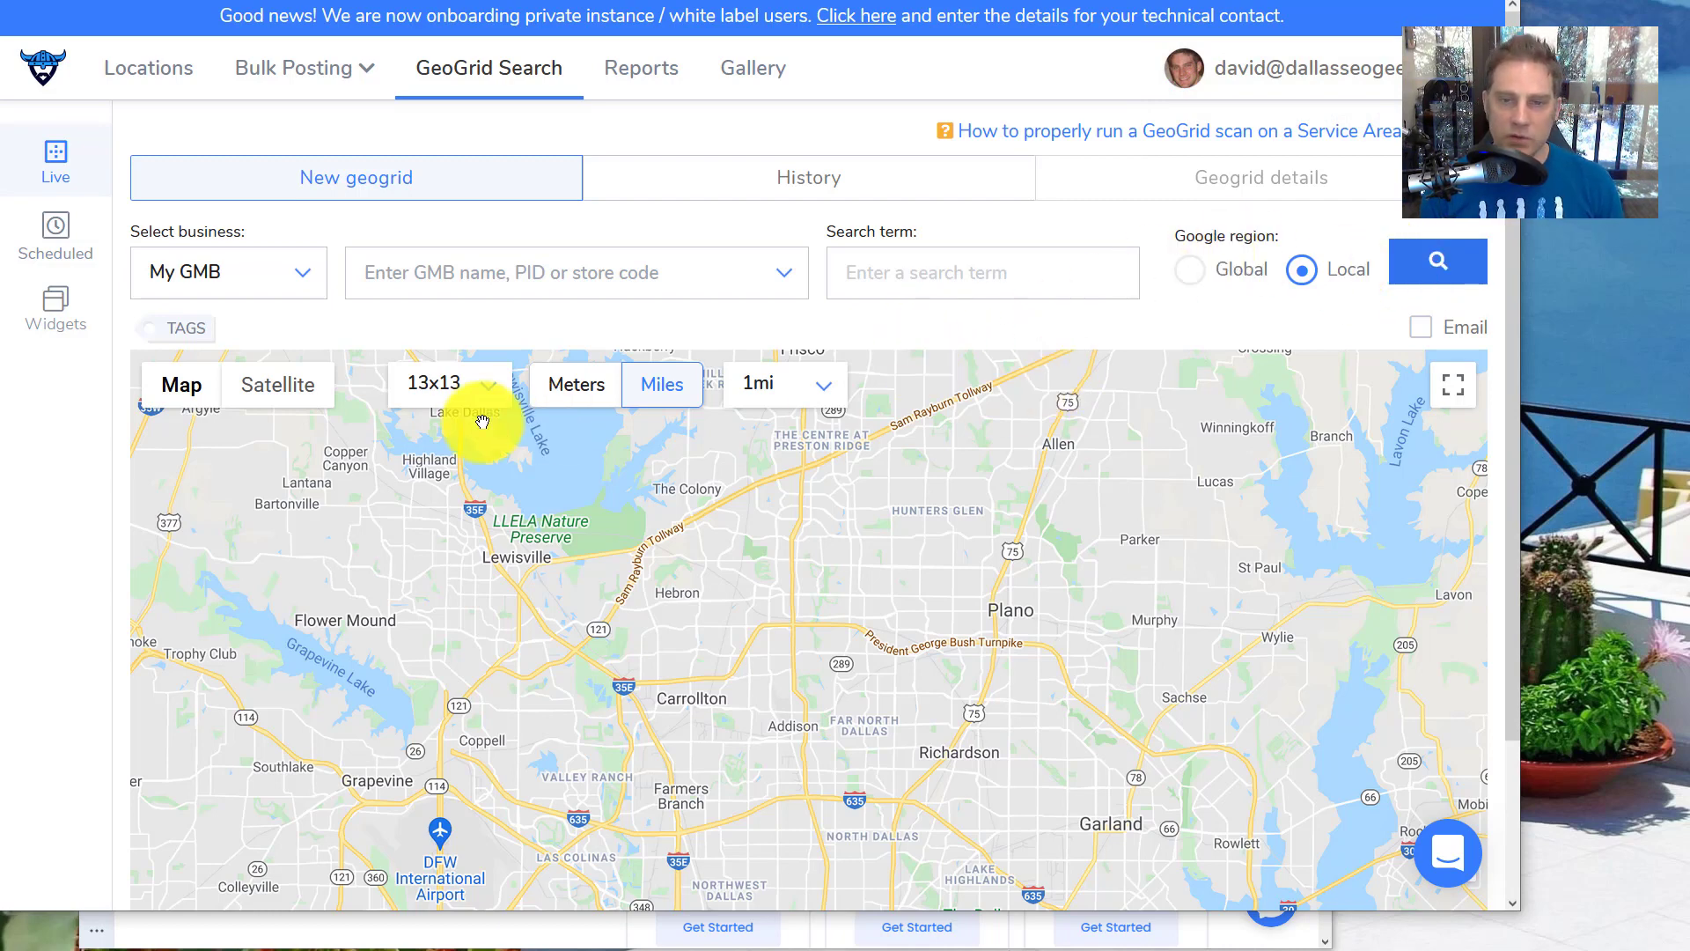
View the account's remaining keyword and GeoGrid credits and the grid sizes available for a new scan
{"action": "left_click", "coordinate": [1268, 64]}
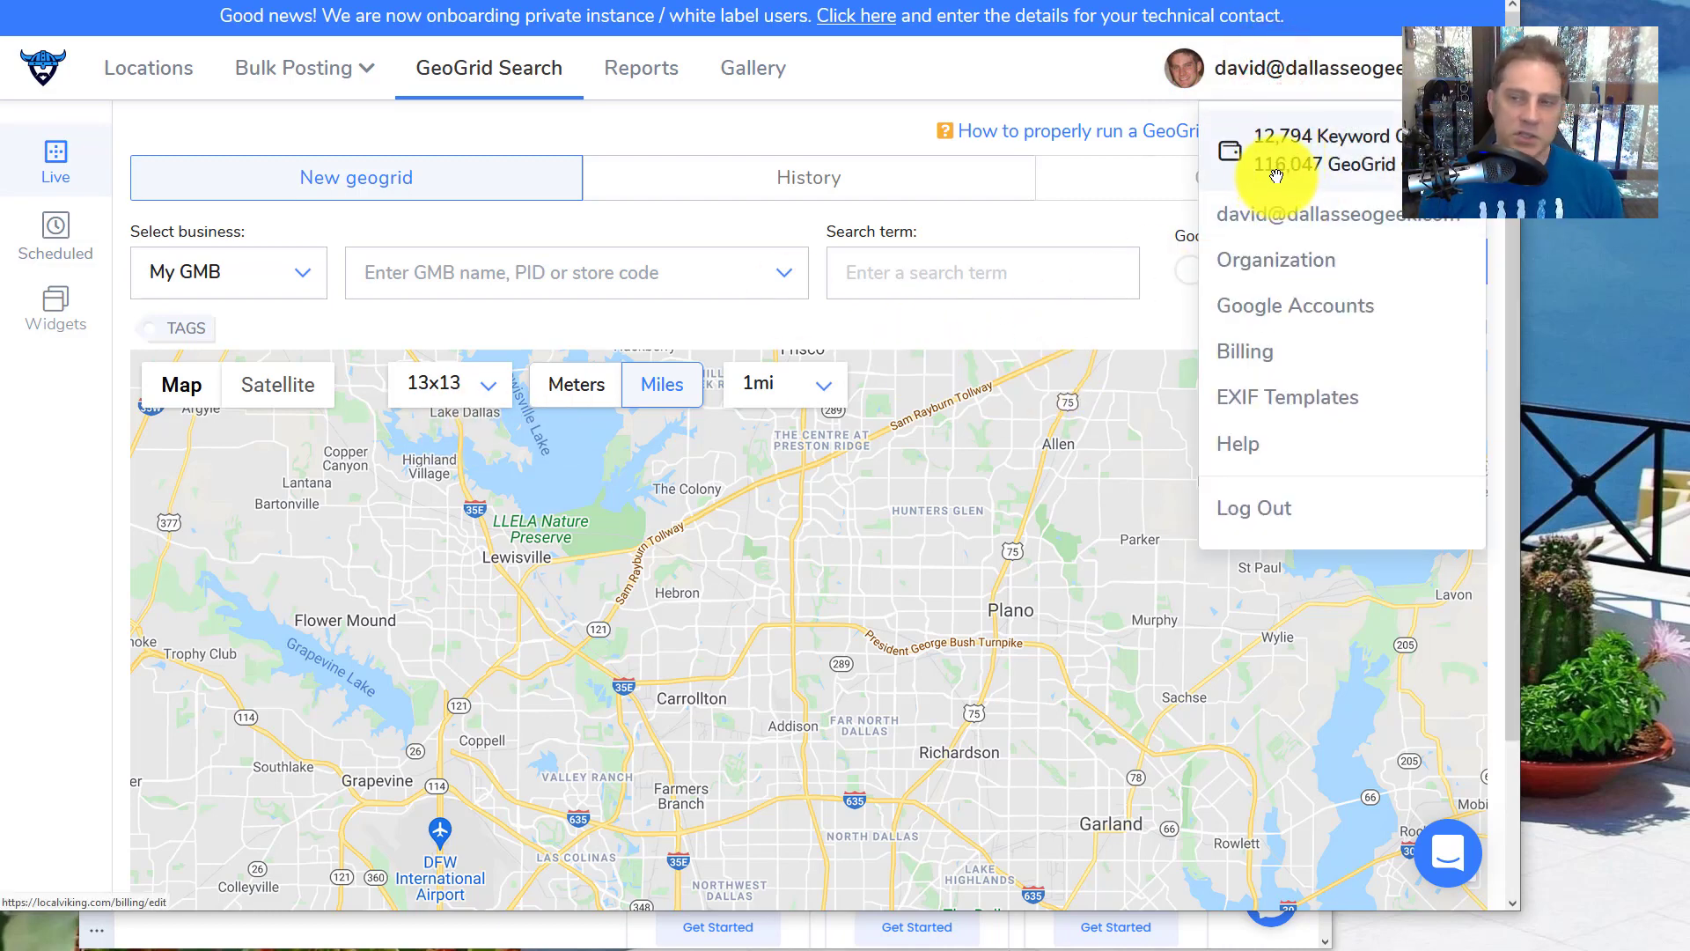
{"action": "left_click", "coordinate": [464, 388]}
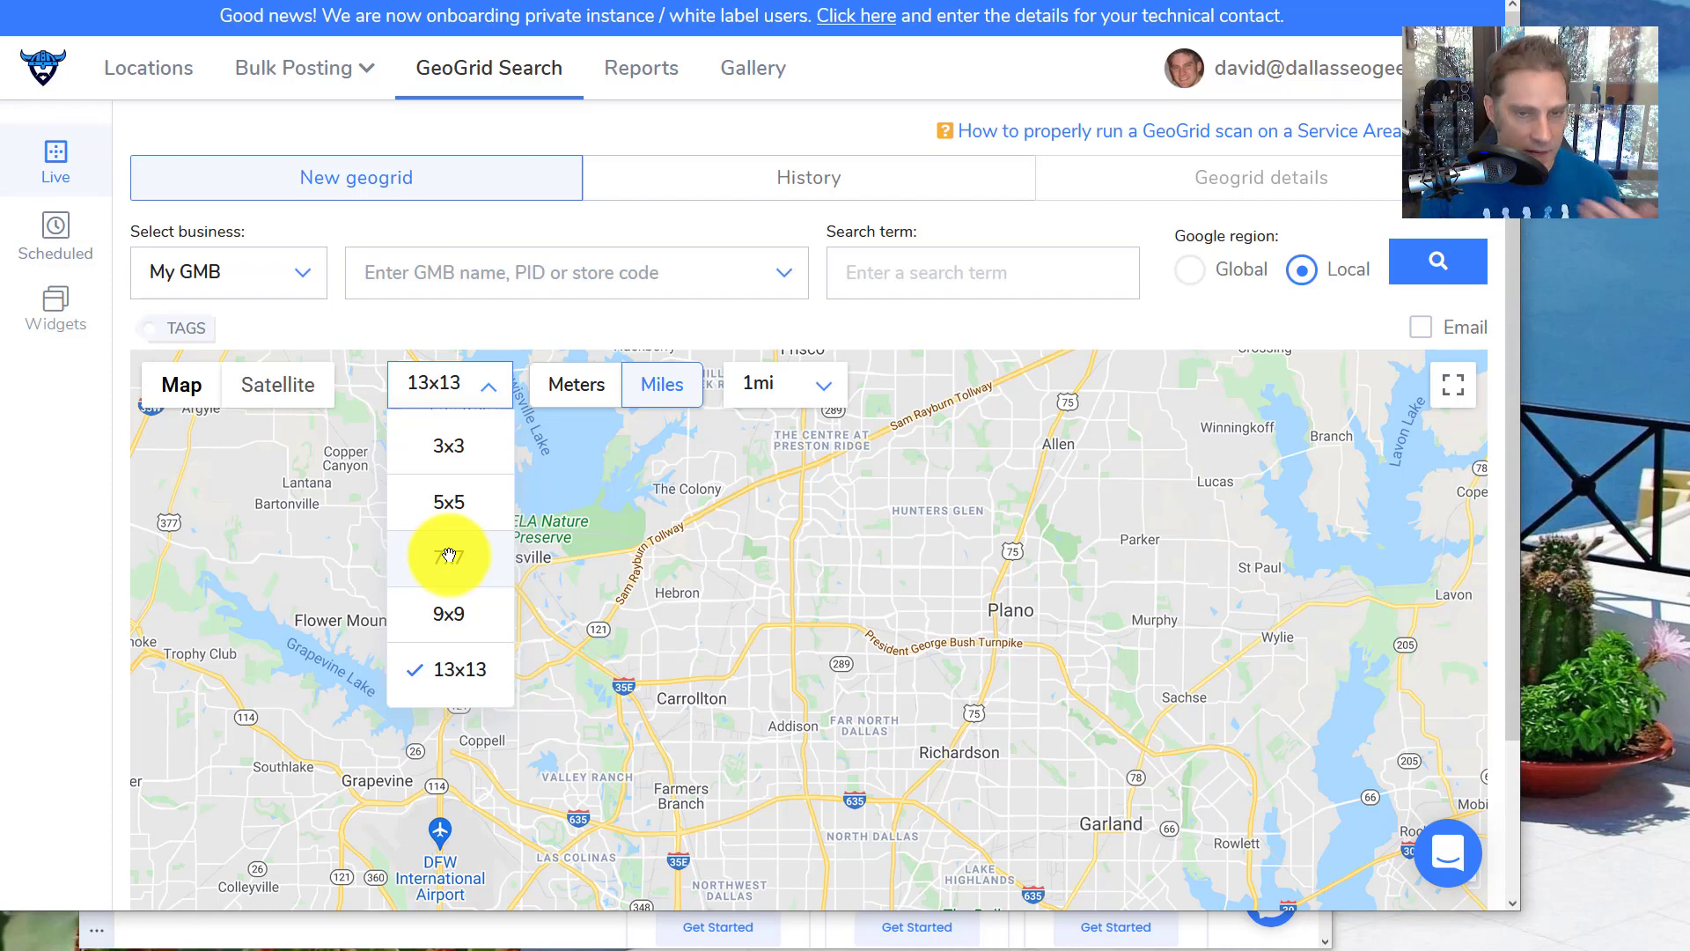
{"action": "left_click", "coordinate": [792, 324]}
{"action": "left_click", "coordinate": [312, 70]}
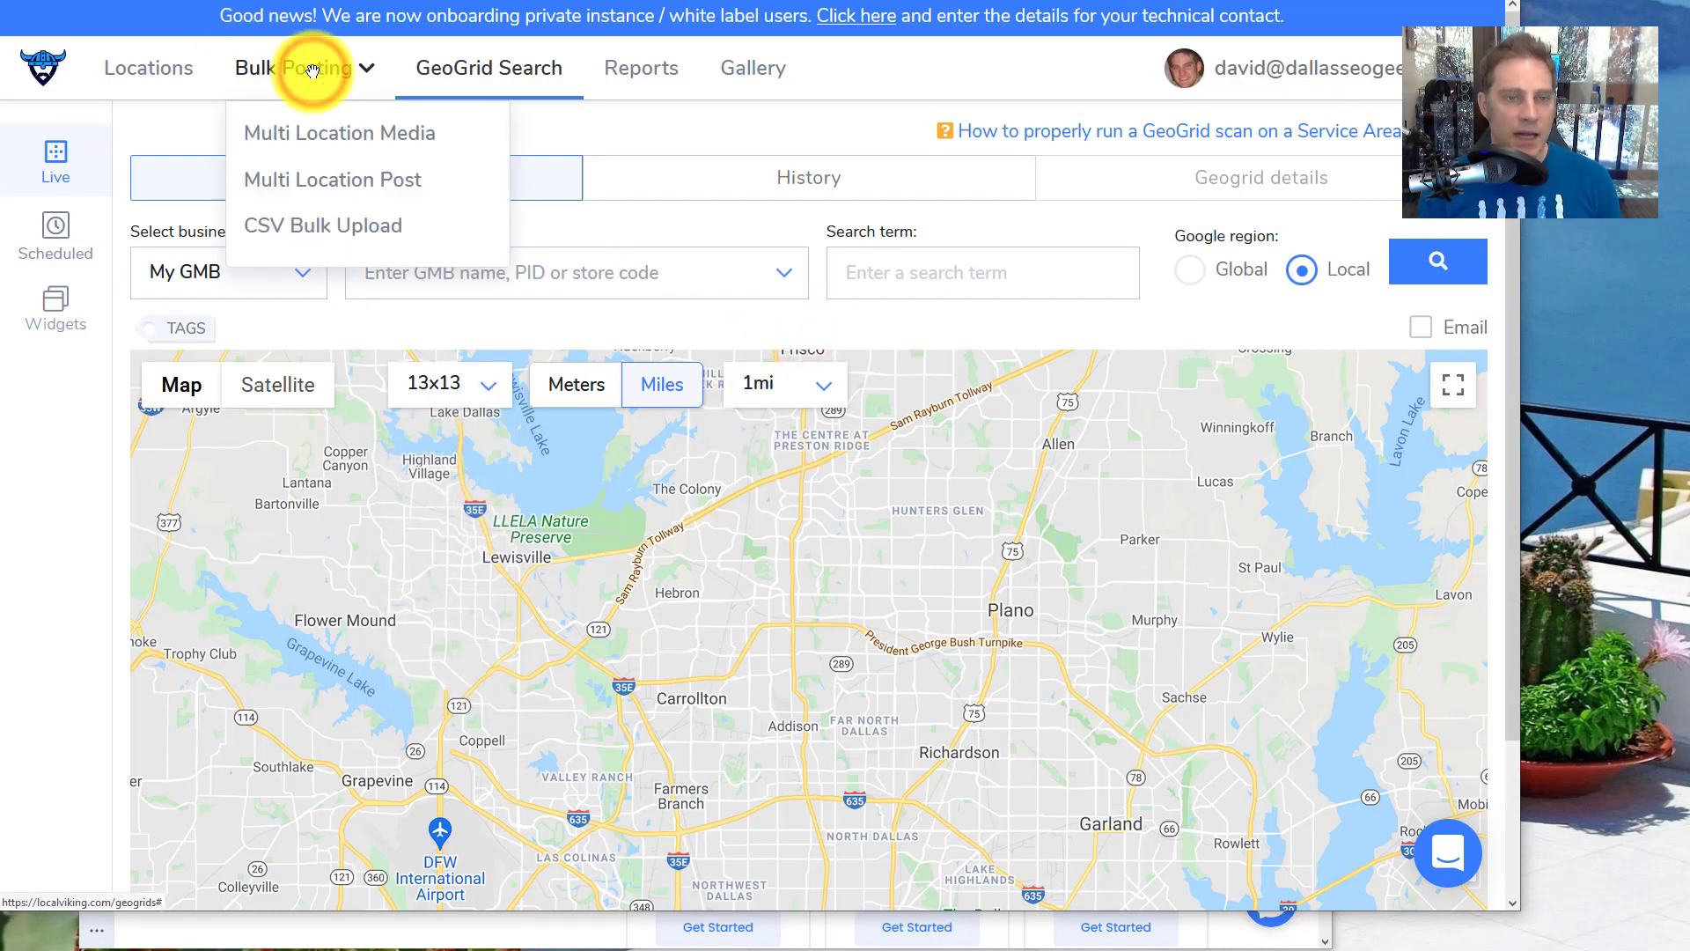
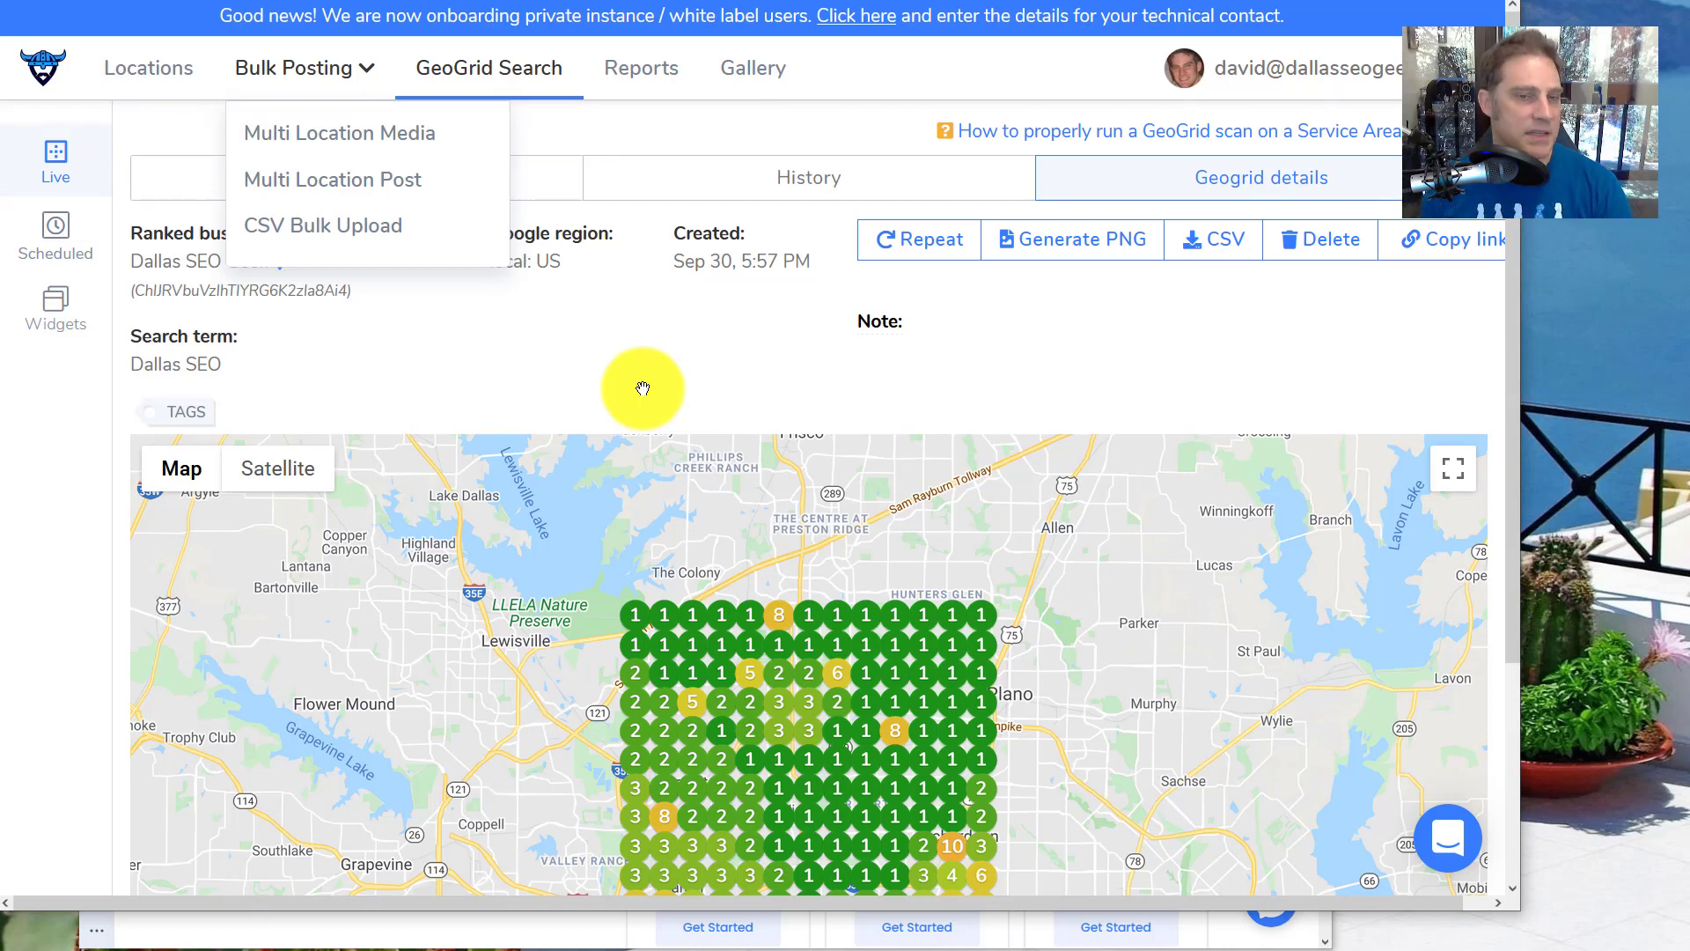
Examine the finished Dallas SEO Geek scan's ranking map, creation date and search term
{"action": "scroll", "coordinate": [597, 238], "scroll_direction": "down", "scroll_amount": 2}
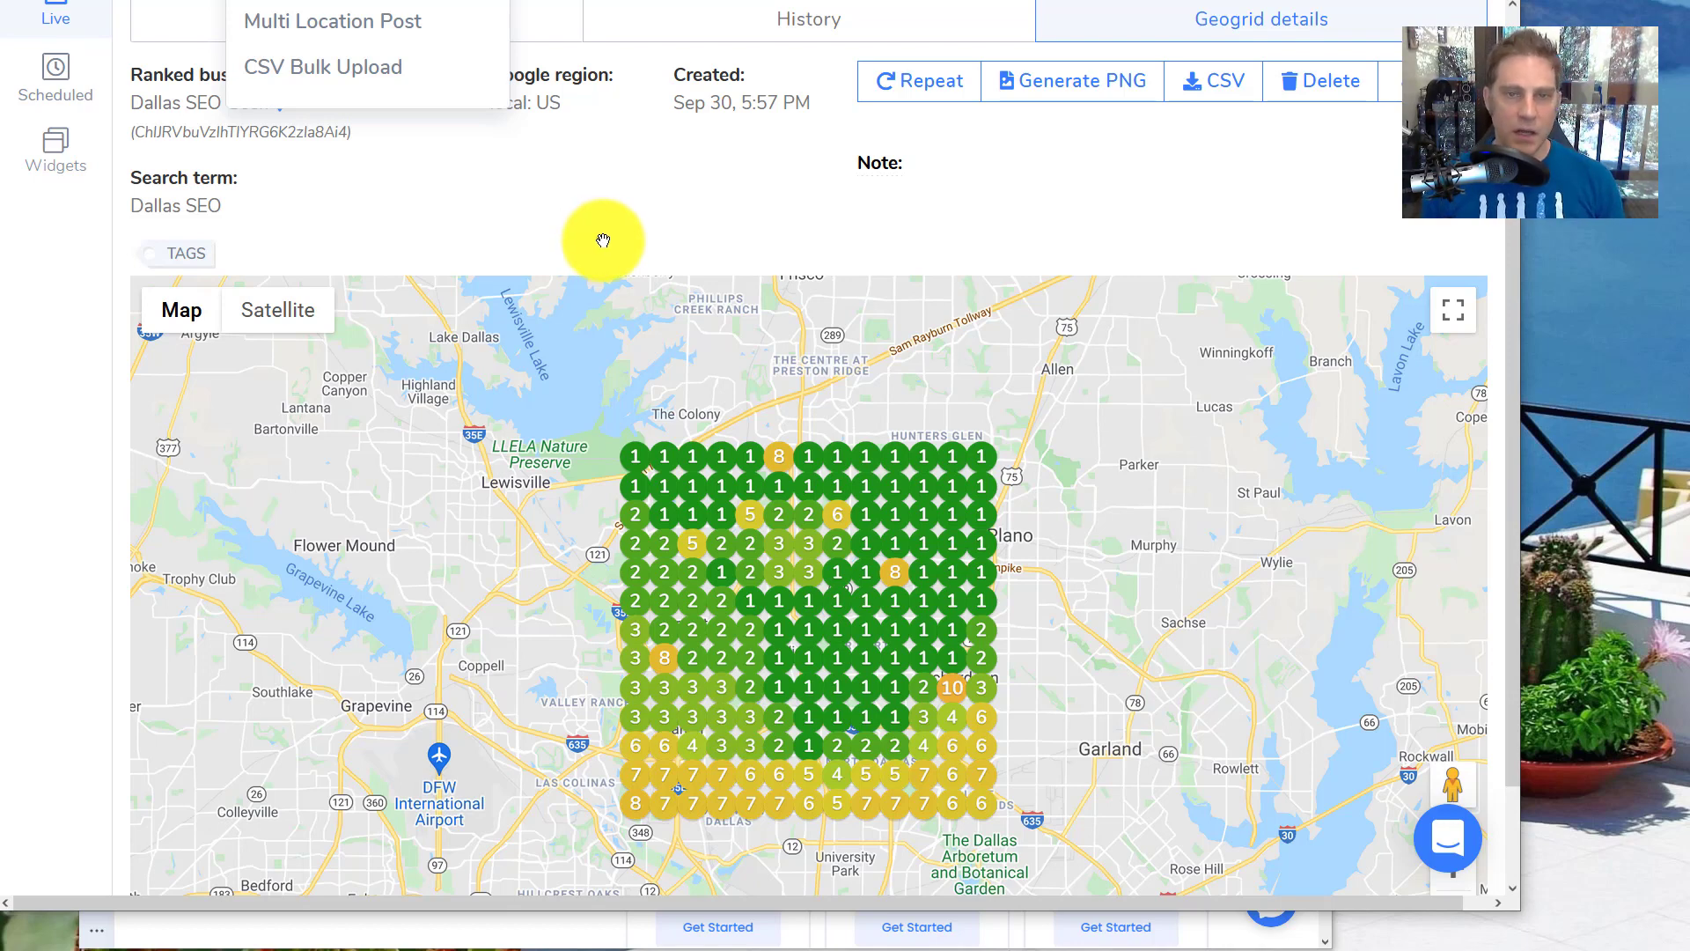
{"action": "left_click", "coordinate": [599, 240]}
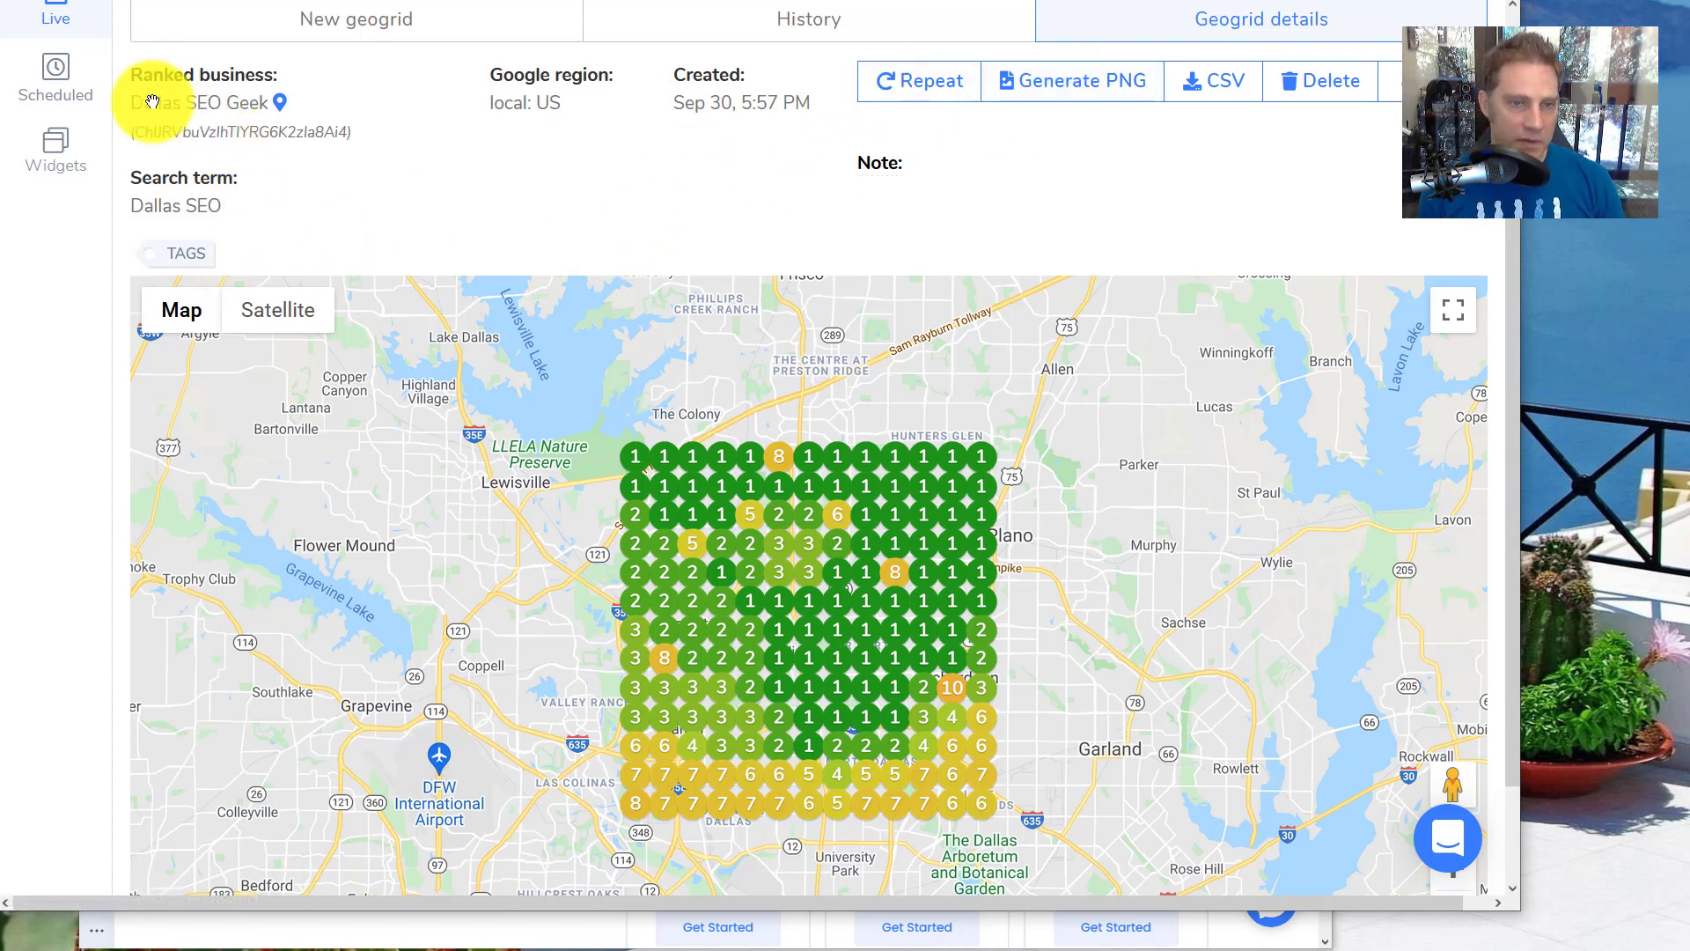
{"action": "left_click_drag", "start_coordinate": [660, 92], "coordinate": [703, 186]}
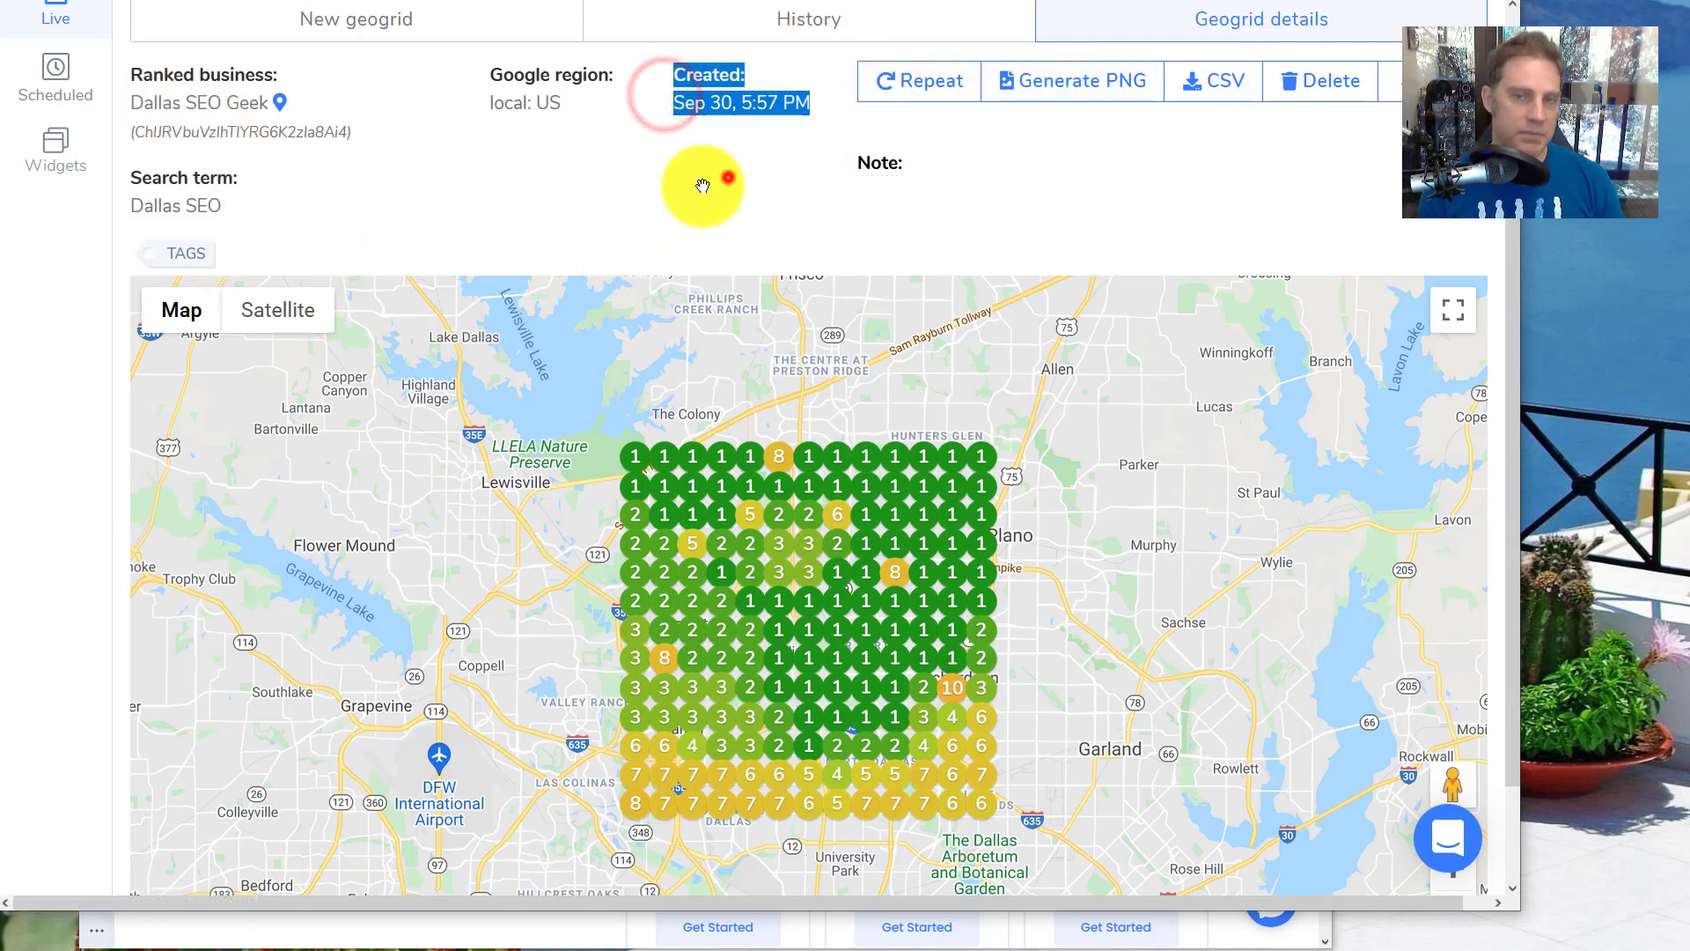
{"action": "left_click", "coordinate": [728, 178]}
{"action": "left_click_drag", "start_coordinate": [129, 204], "coordinate": [251, 208]}
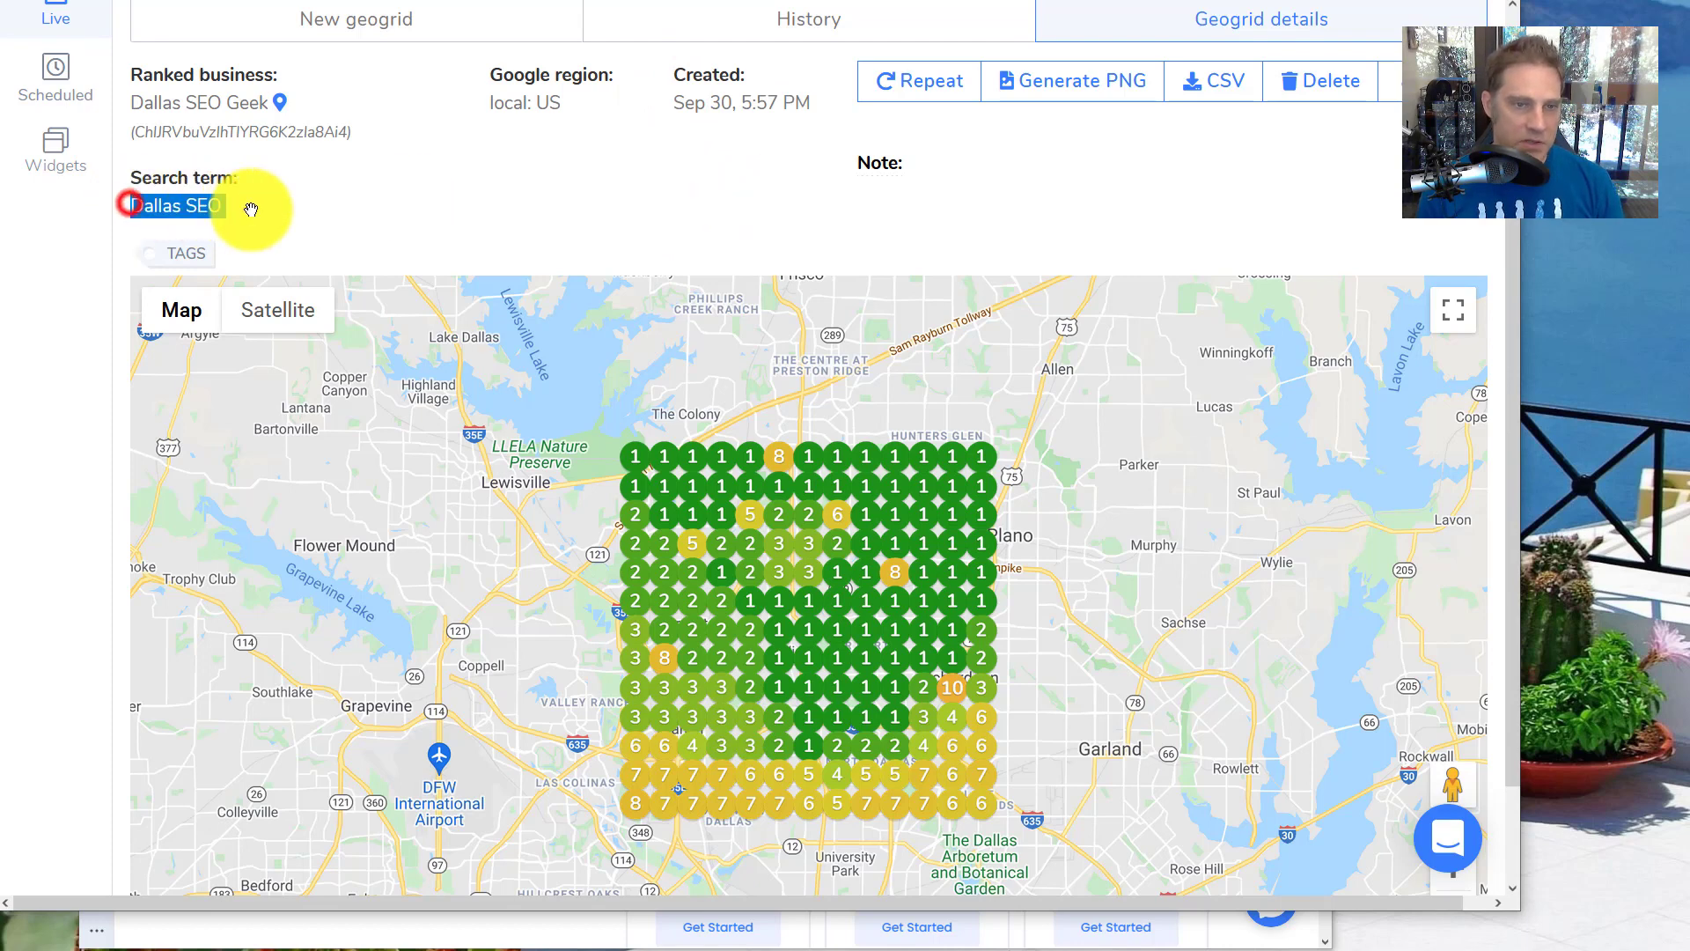
{"action": "left_click", "coordinate": [251, 209]}
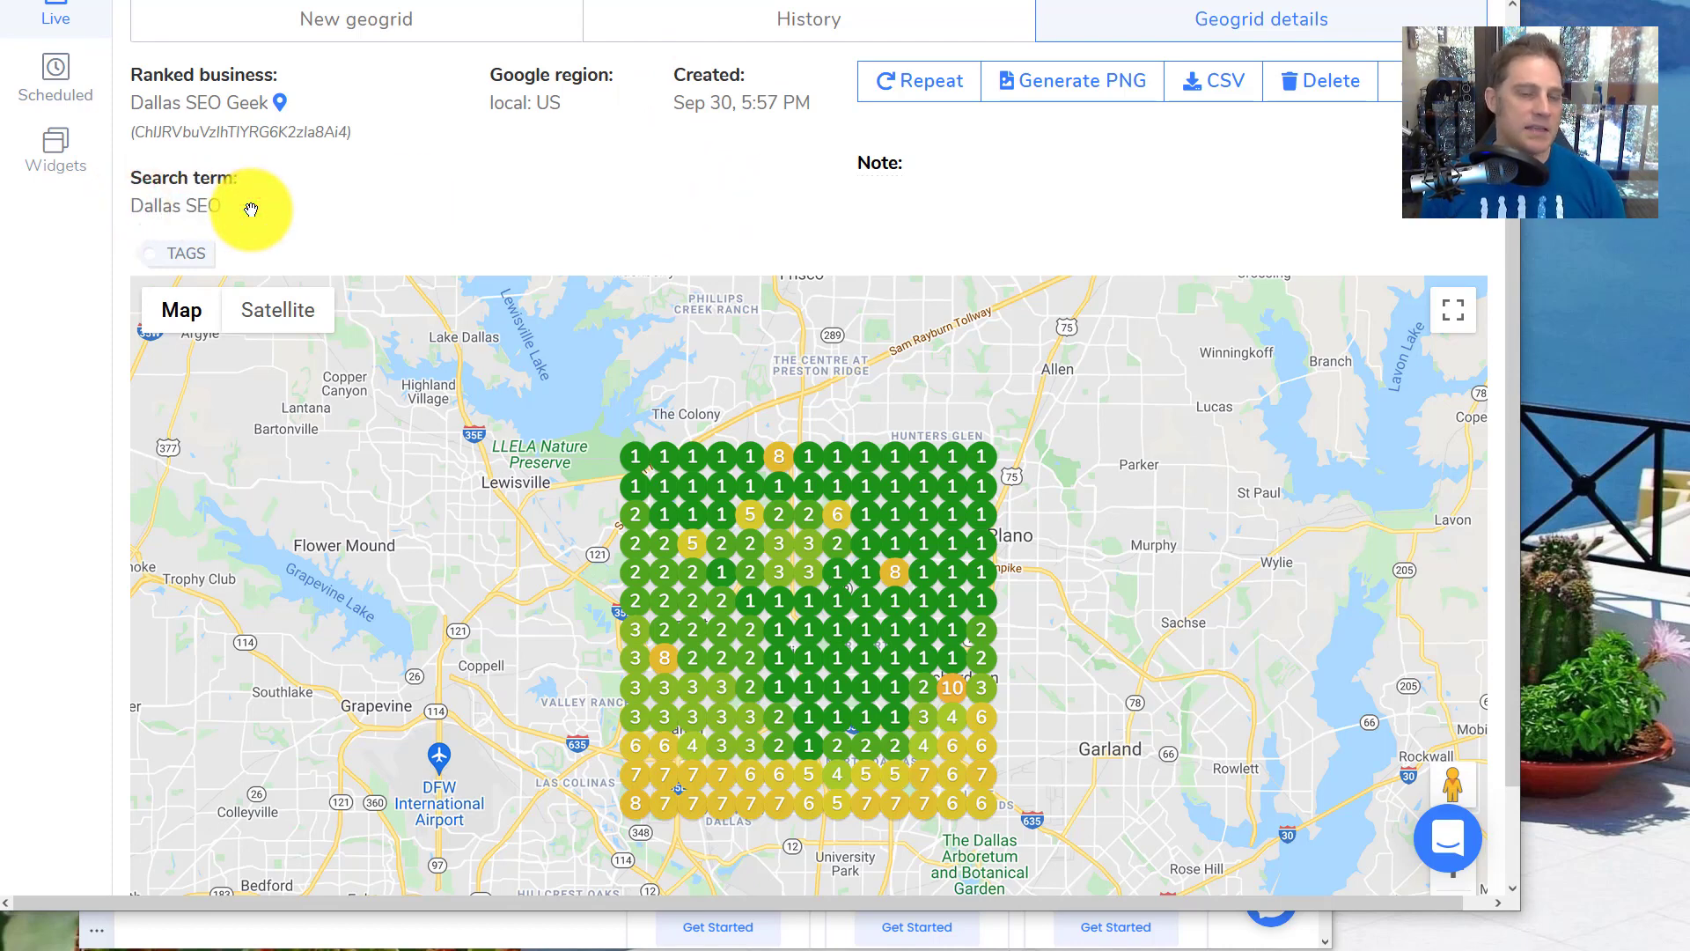
{"action": "left_click", "coordinate": [64, 343]}
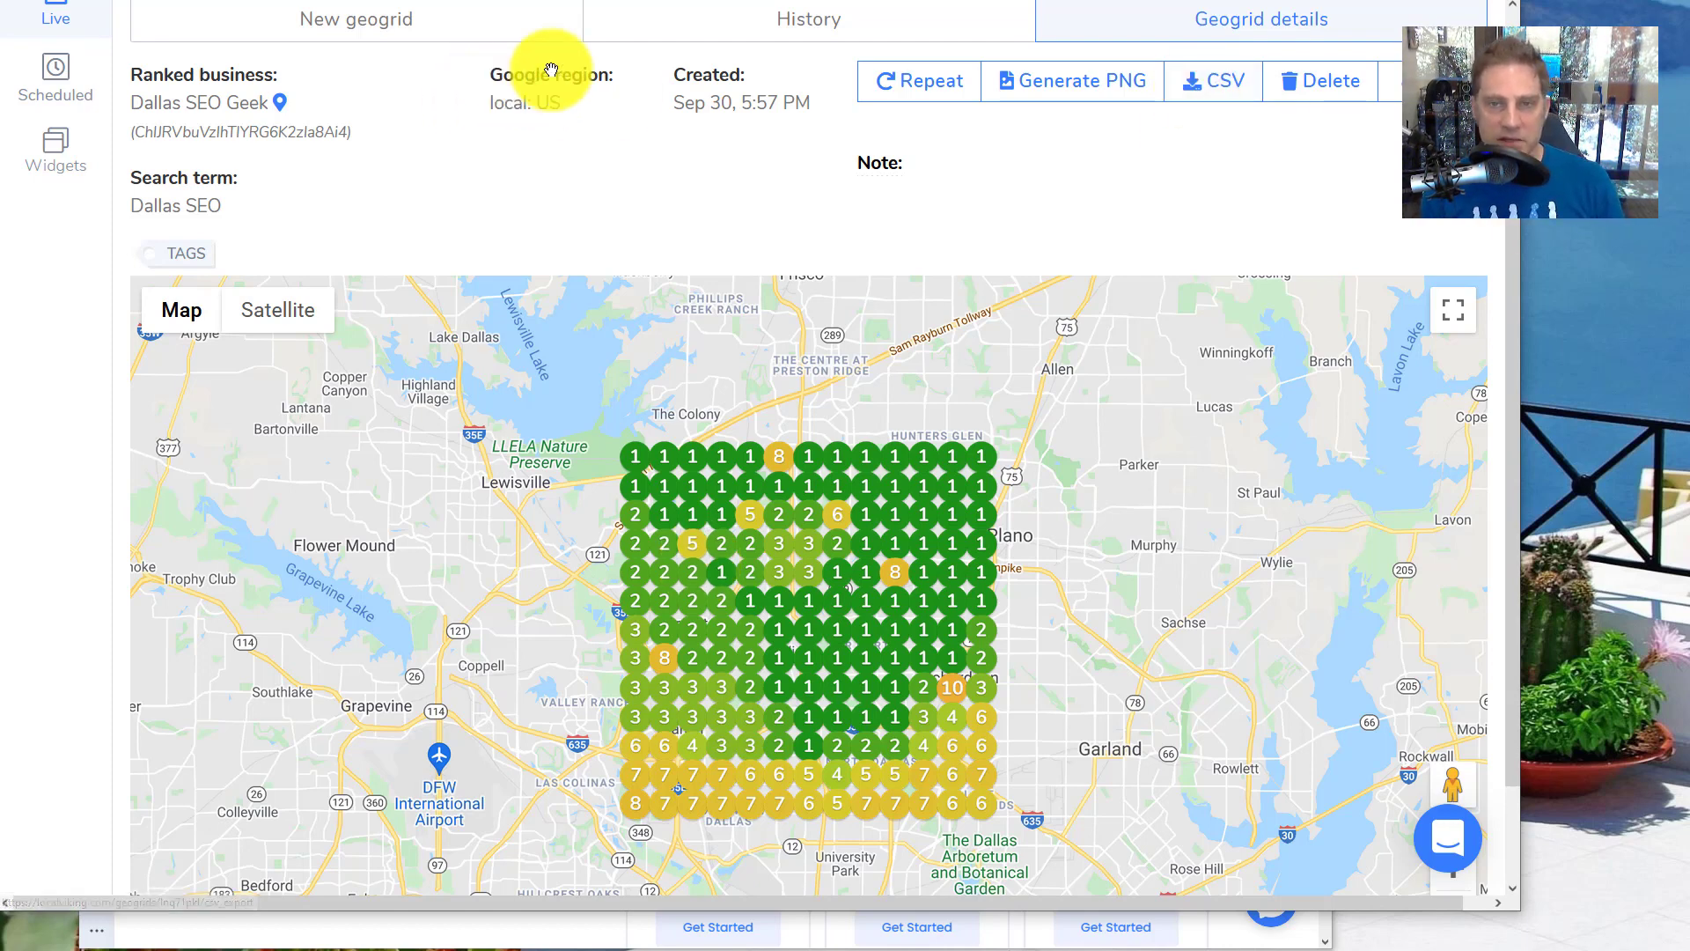
Rerun the newest Sep 30 "Dallas SEO" scan from the GeoGrid history with 1mi point spacing
{"action": "left_click", "coordinate": [688, 27]}
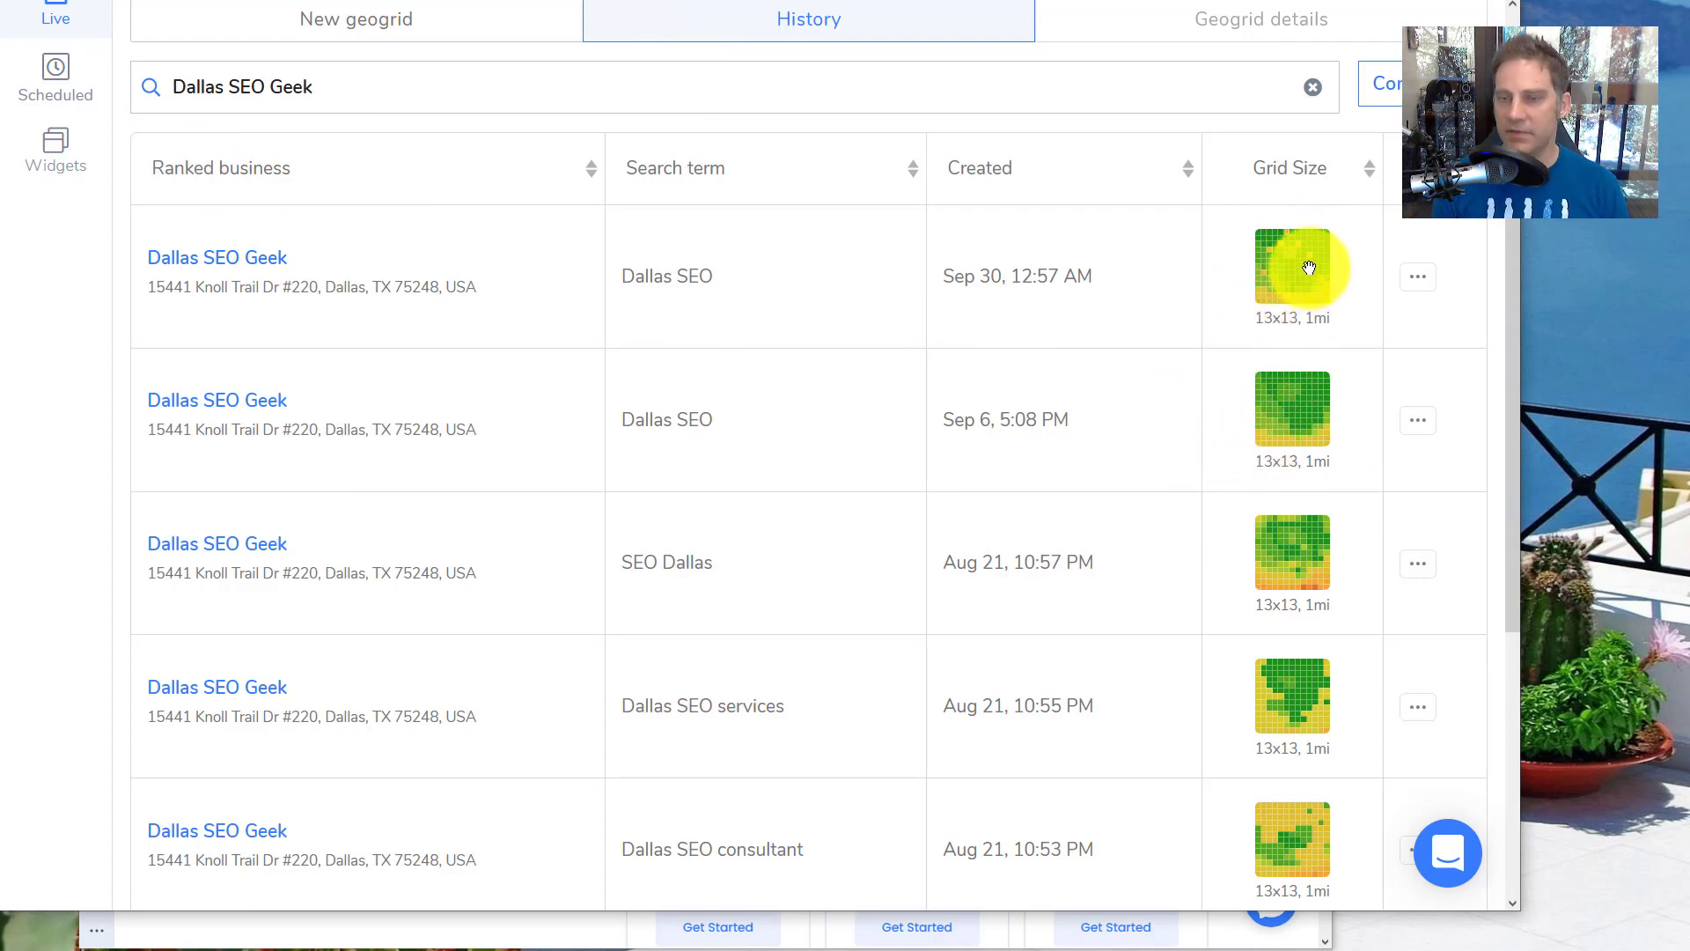
{"action": "left_click", "coordinate": [1419, 278]}
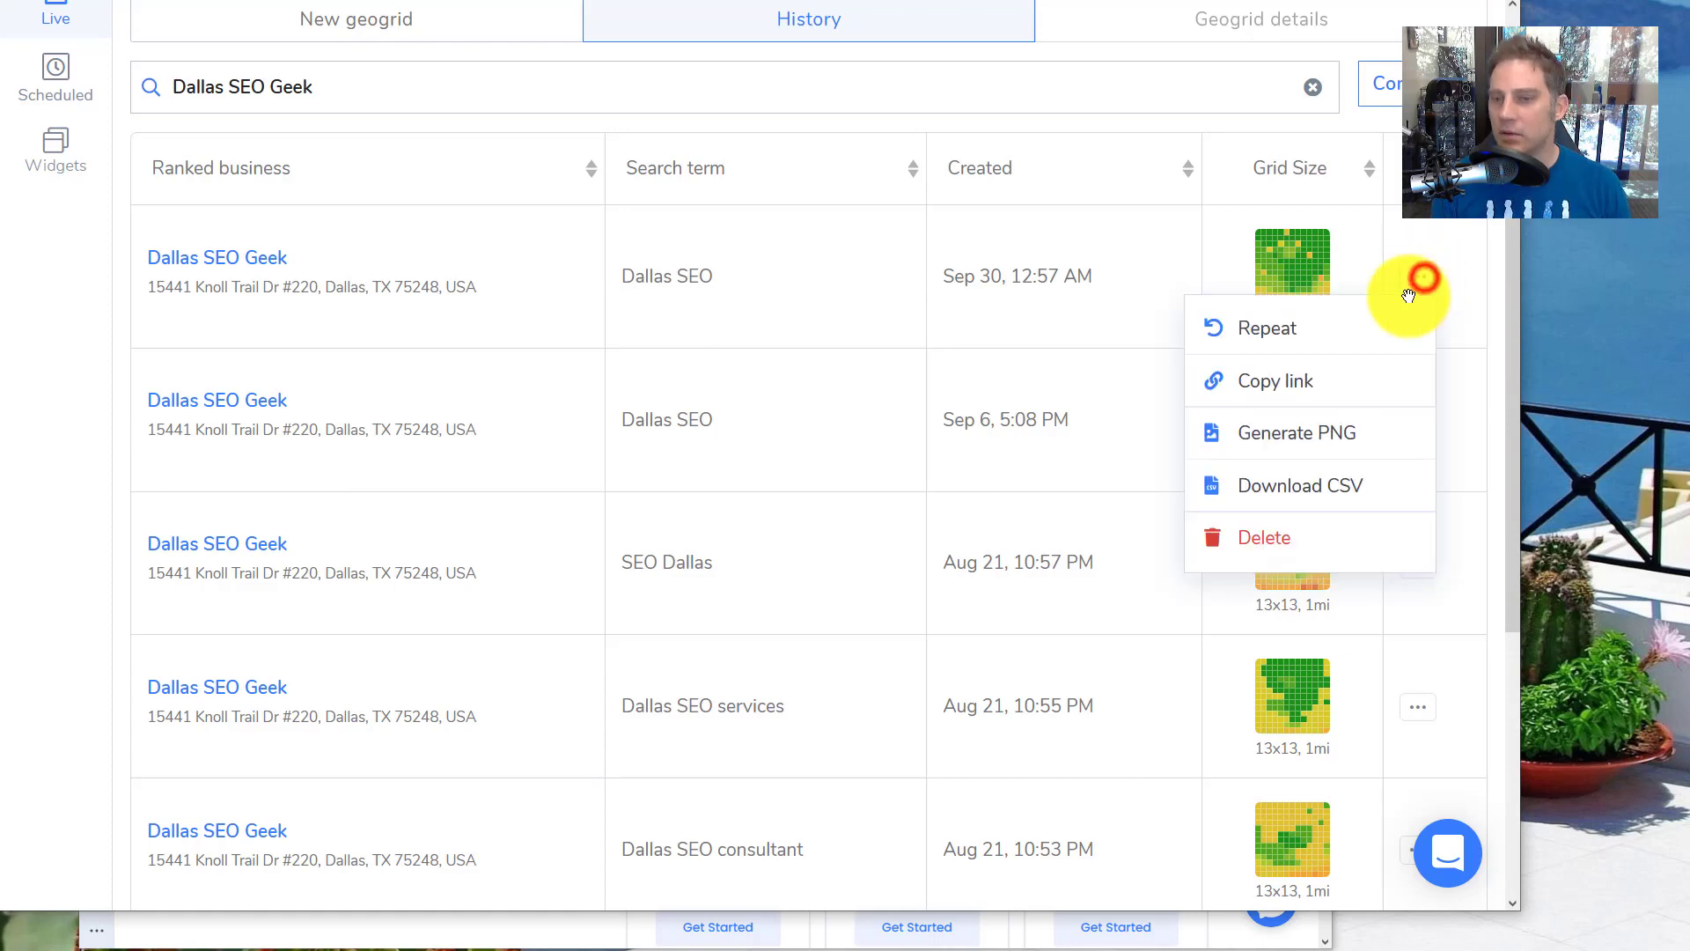
{"action": "left_click", "coordinate": [1288, 324]}
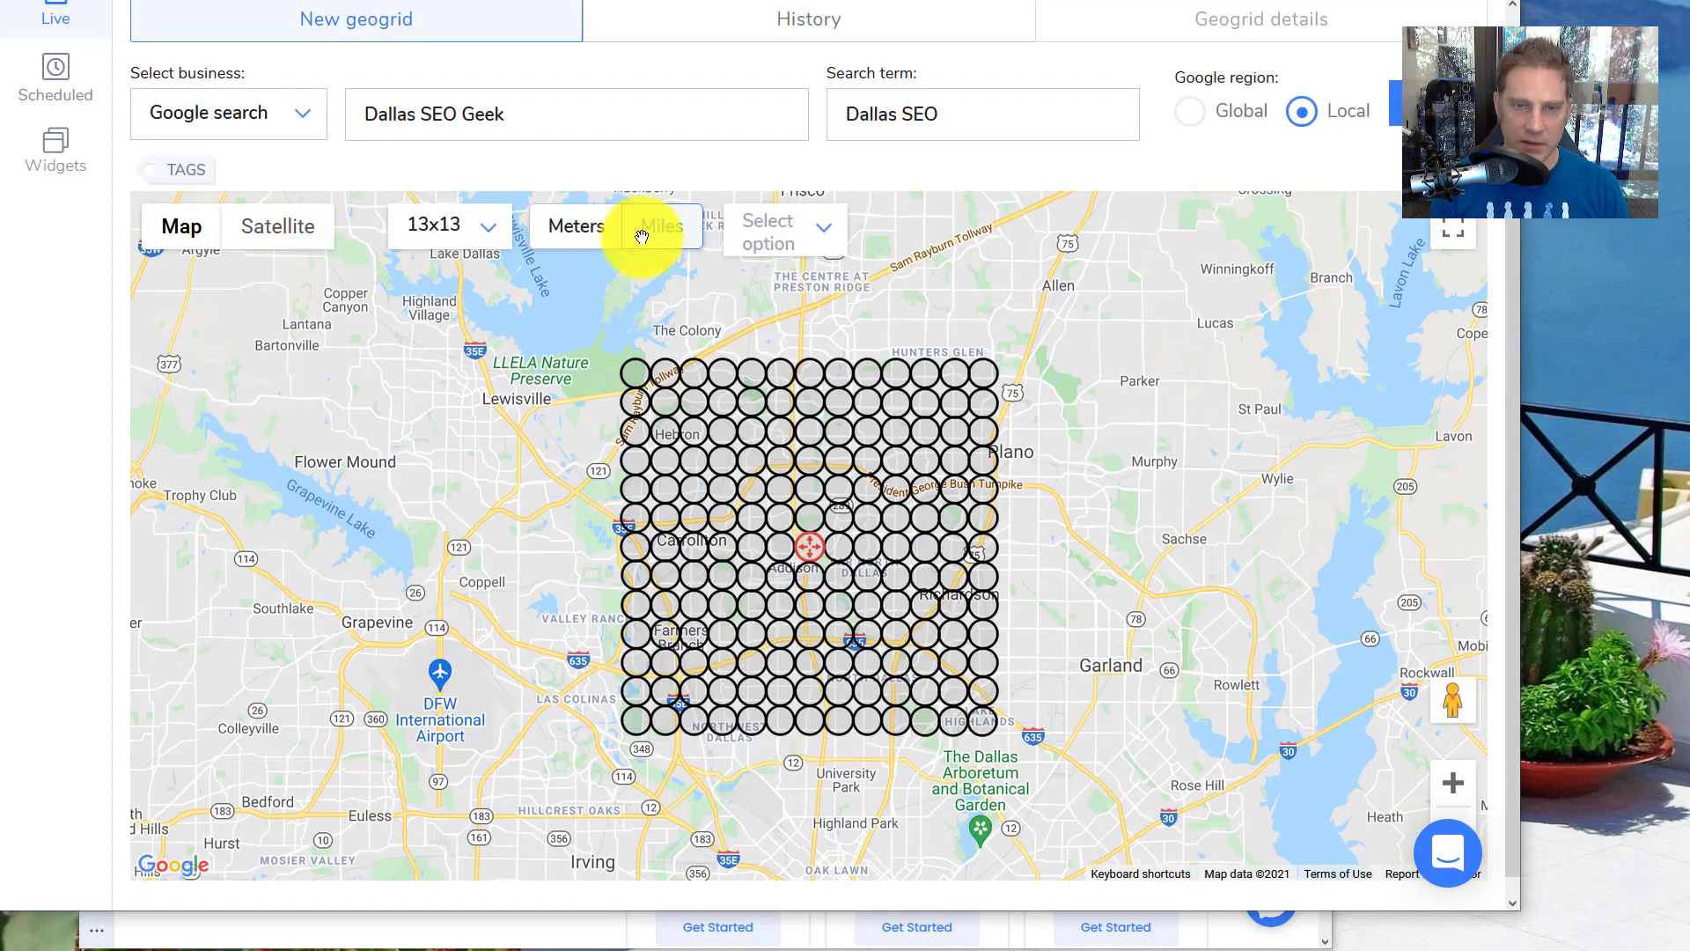
{"action": "left_click", "coordinate": [785, 228]}
{"action": "left_click", "coordinate": [782, 510]}
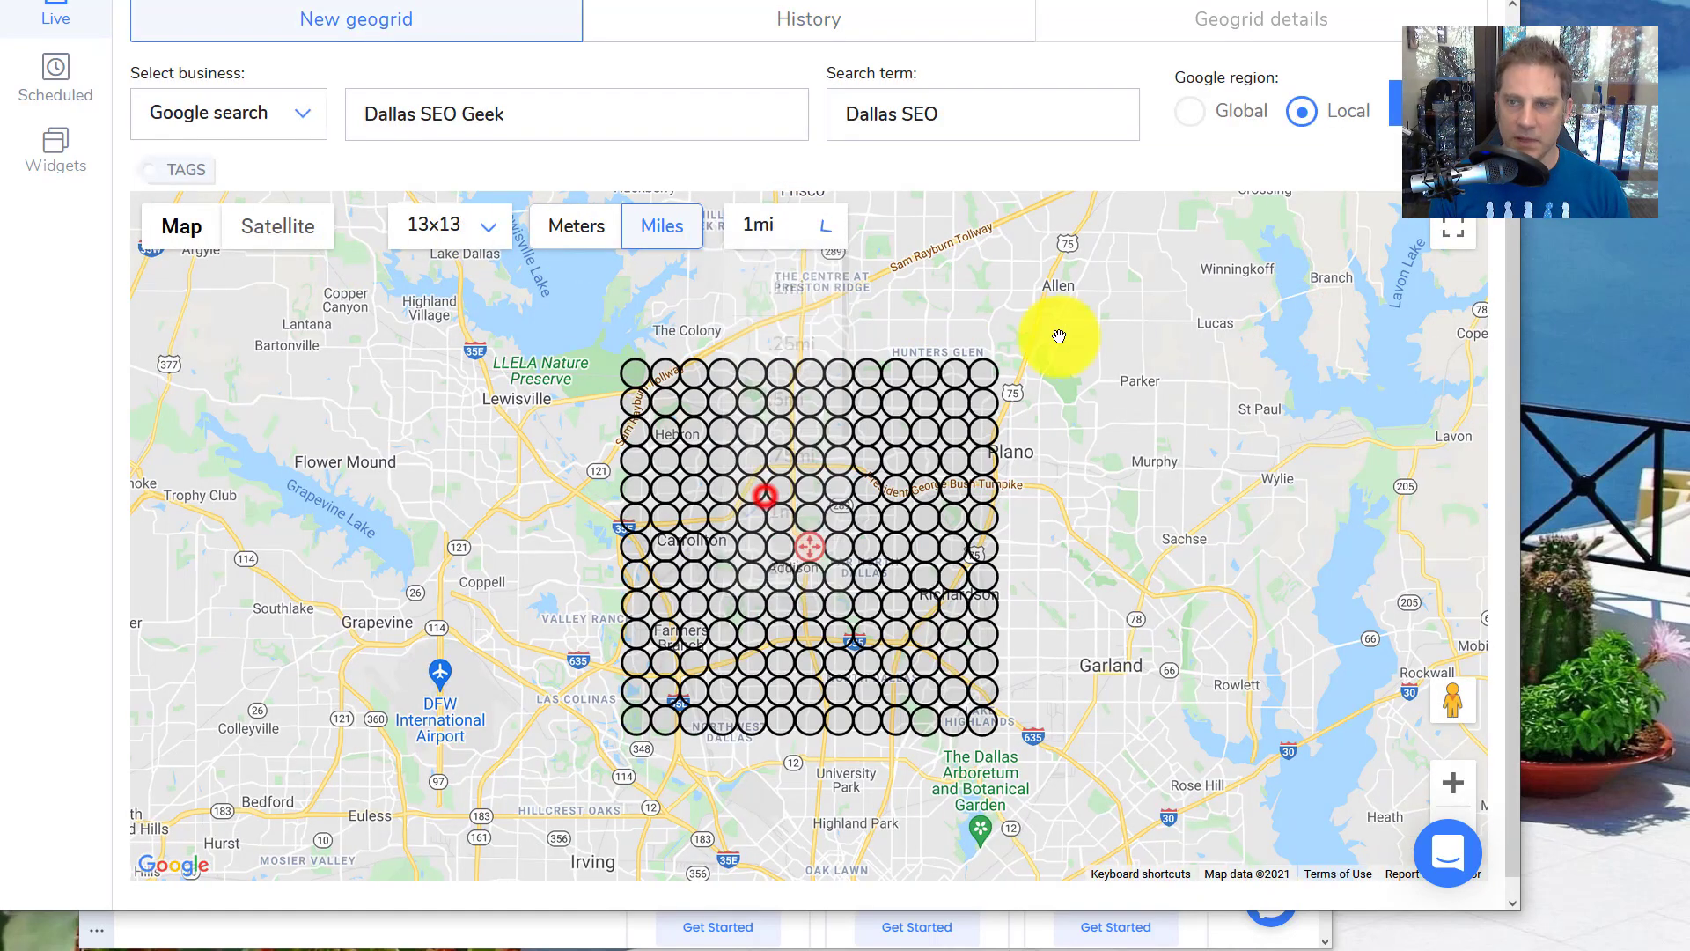
{"action": "left_click", "coordinate": [1396, 103]}
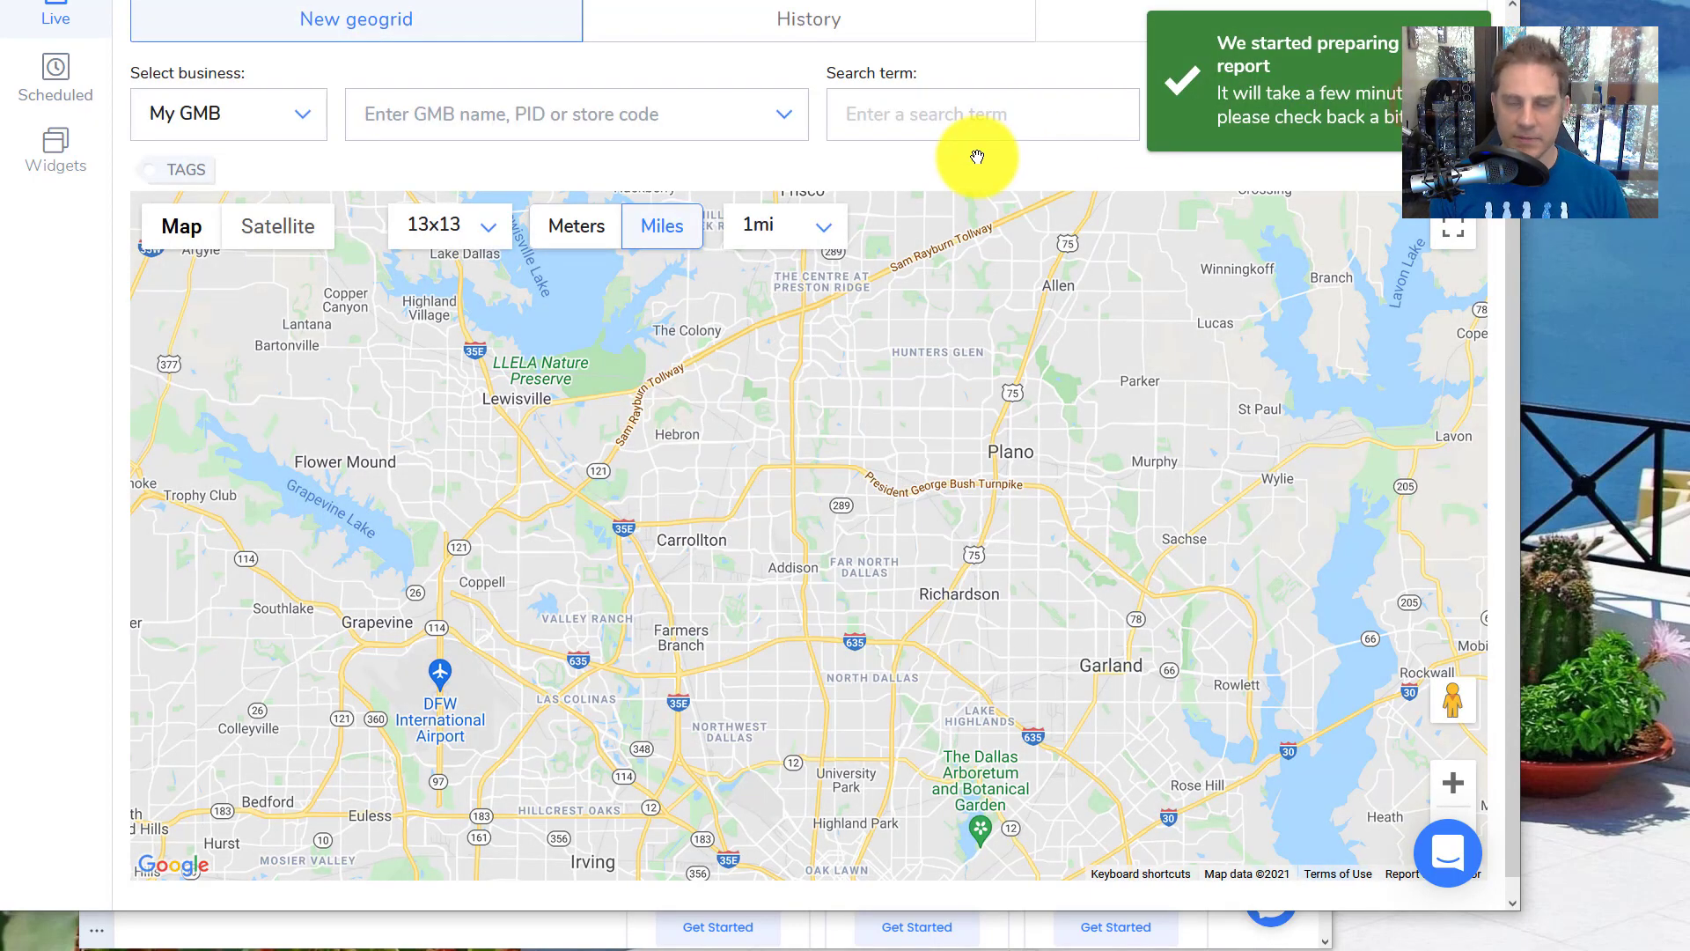
Check the account's remaining keyword and GeoGrid credits while the repeated scan is processed
{"action": "scroll", "coordinate": [974, 150], "scroll_direction": "up", "scroll_amount": 2}
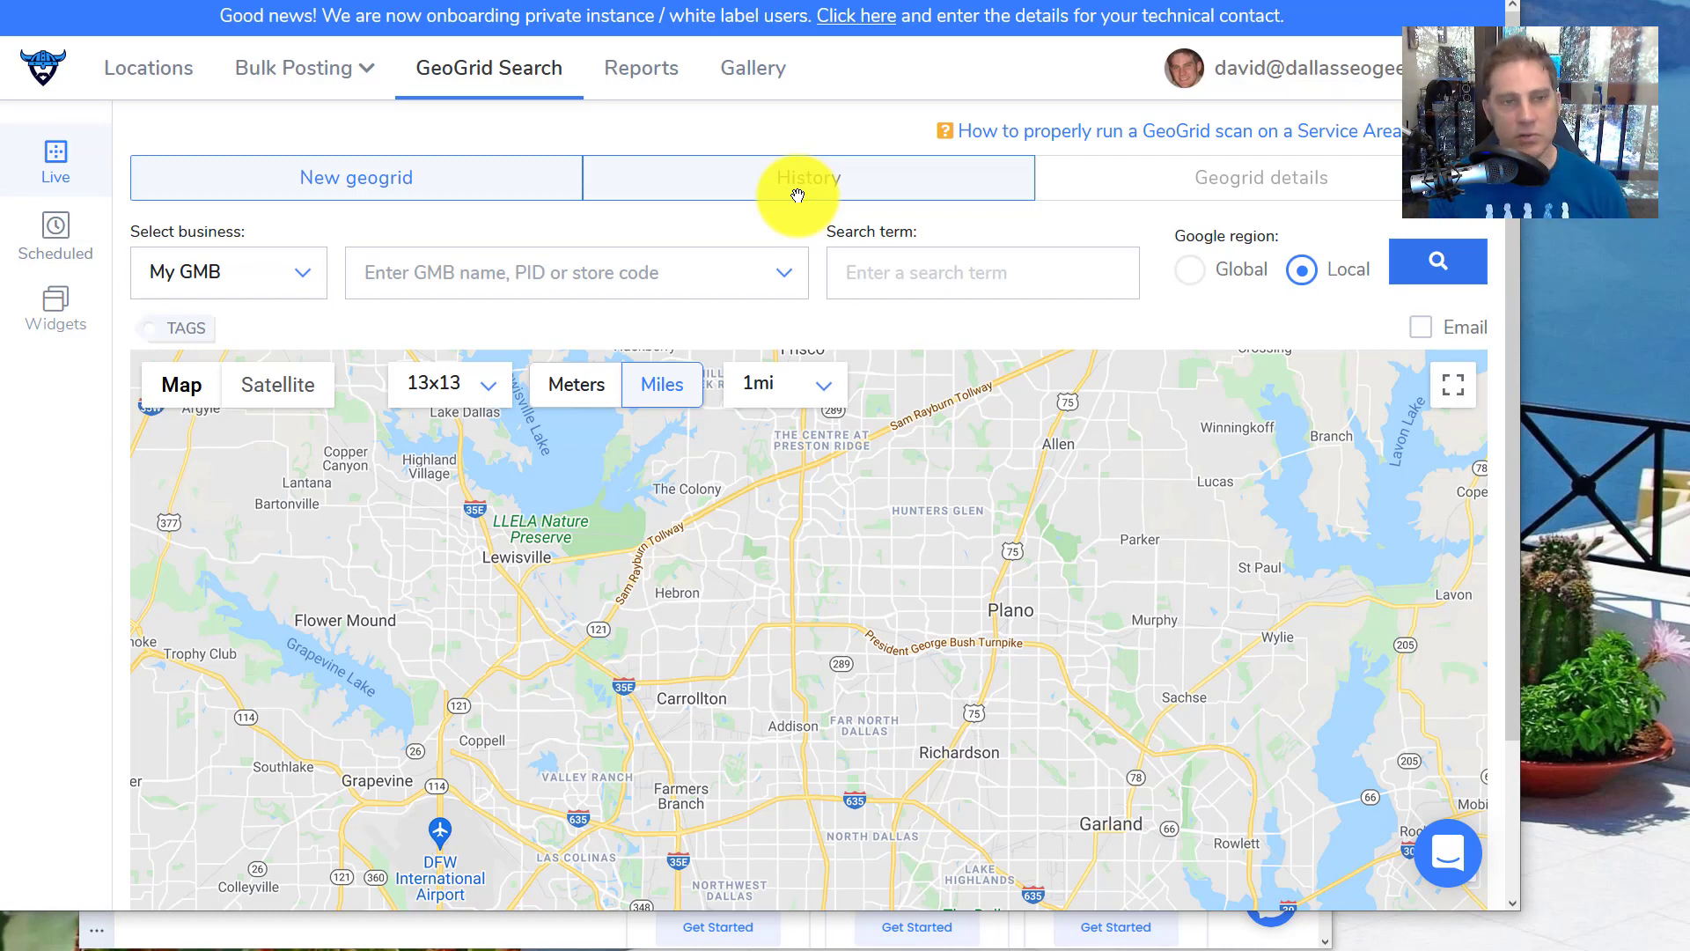
{"action": "left_click", "coordinate": [1330, 68]}
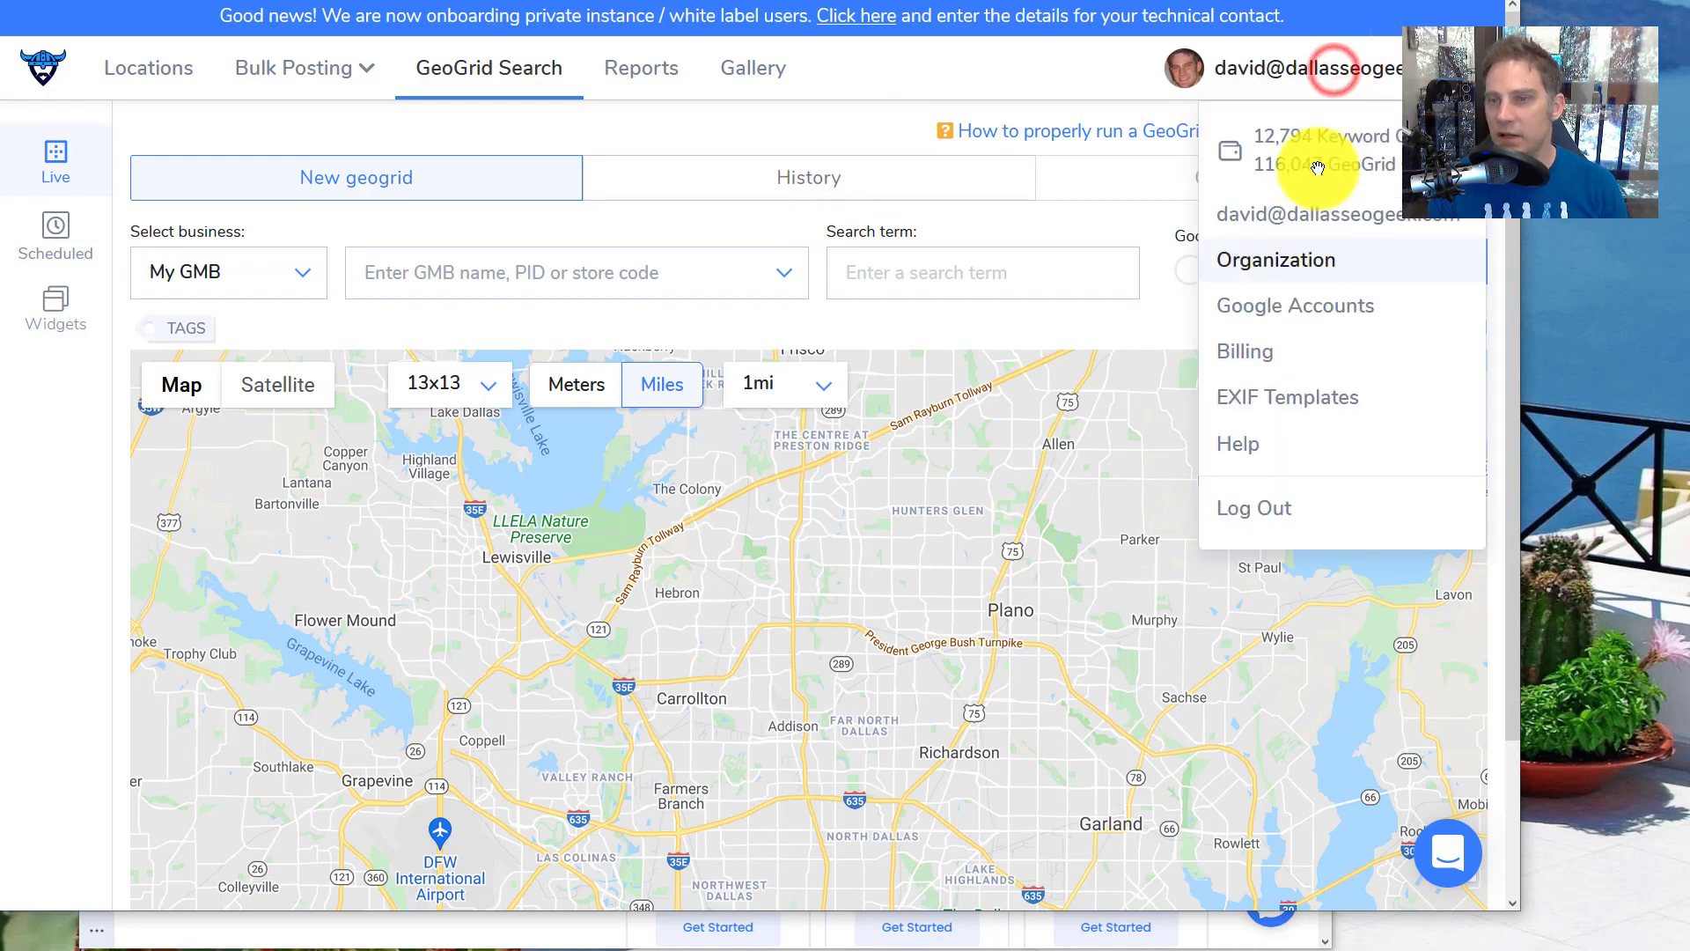
{"action": "left_click", "coordinate": [706, 321]}
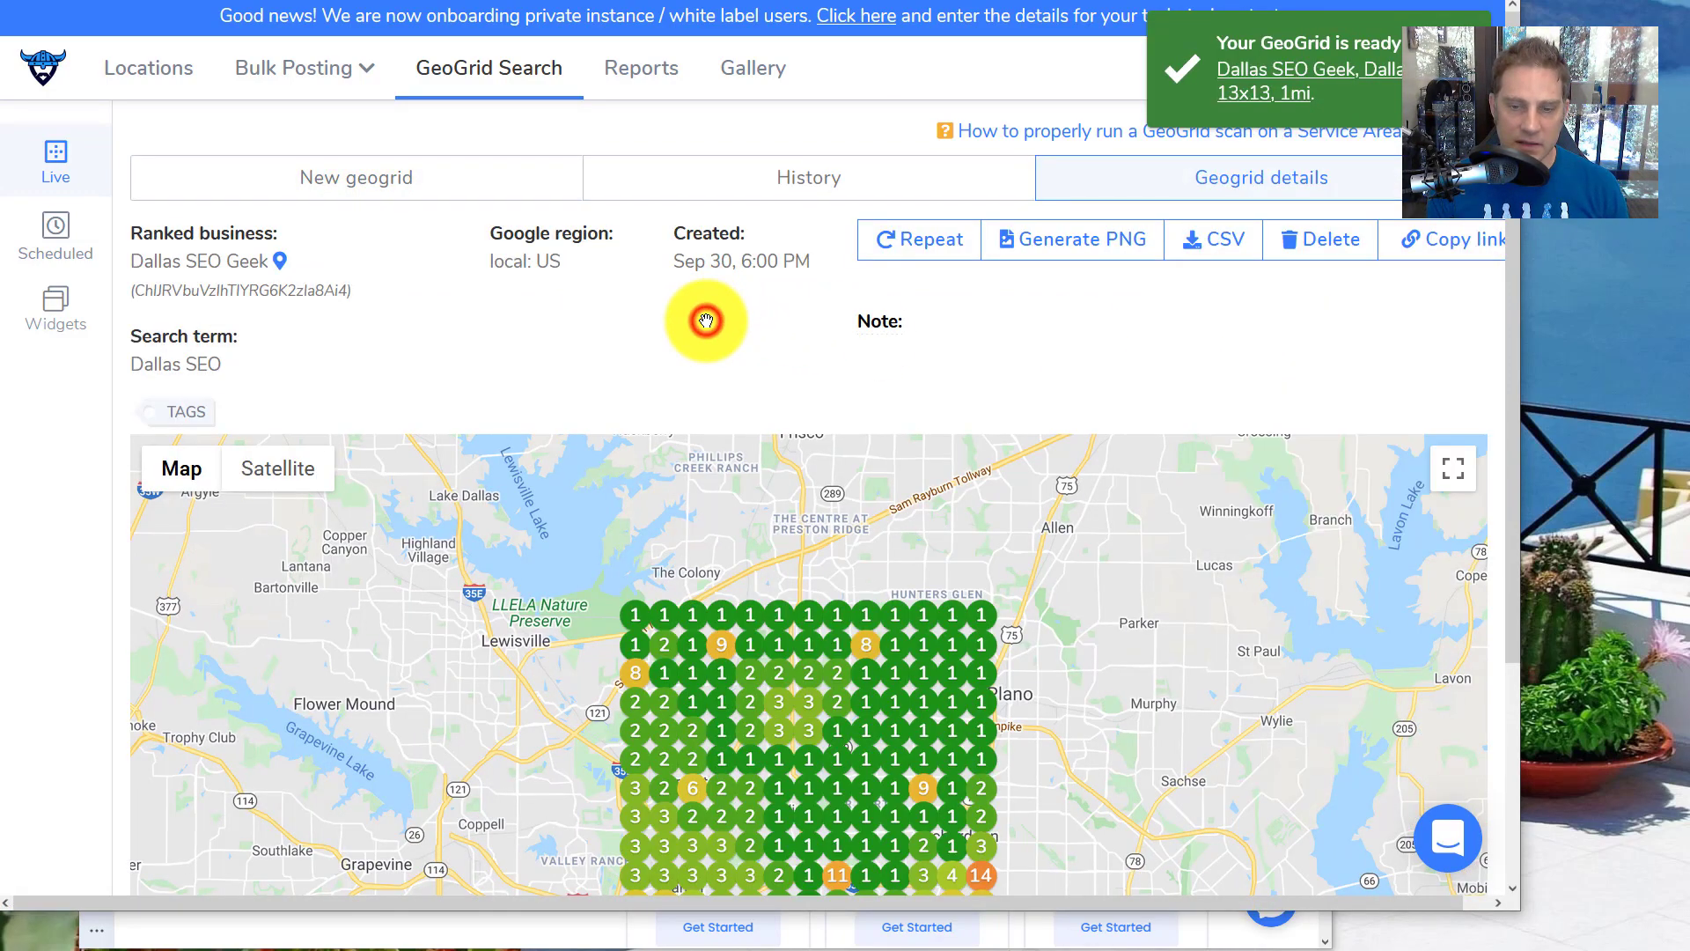
Review the ranking map of the repeated scan and return to the GeoGrid history list for Dallas SEO Geek
{"action": "scroll", "coordinate": [705, 320], "scroll_direction": "down", "scroll_amount": 3}
{"action": "scroll", "coordinate": [702, 316], "scroll_direction": "up", "scroll_amount": 3}
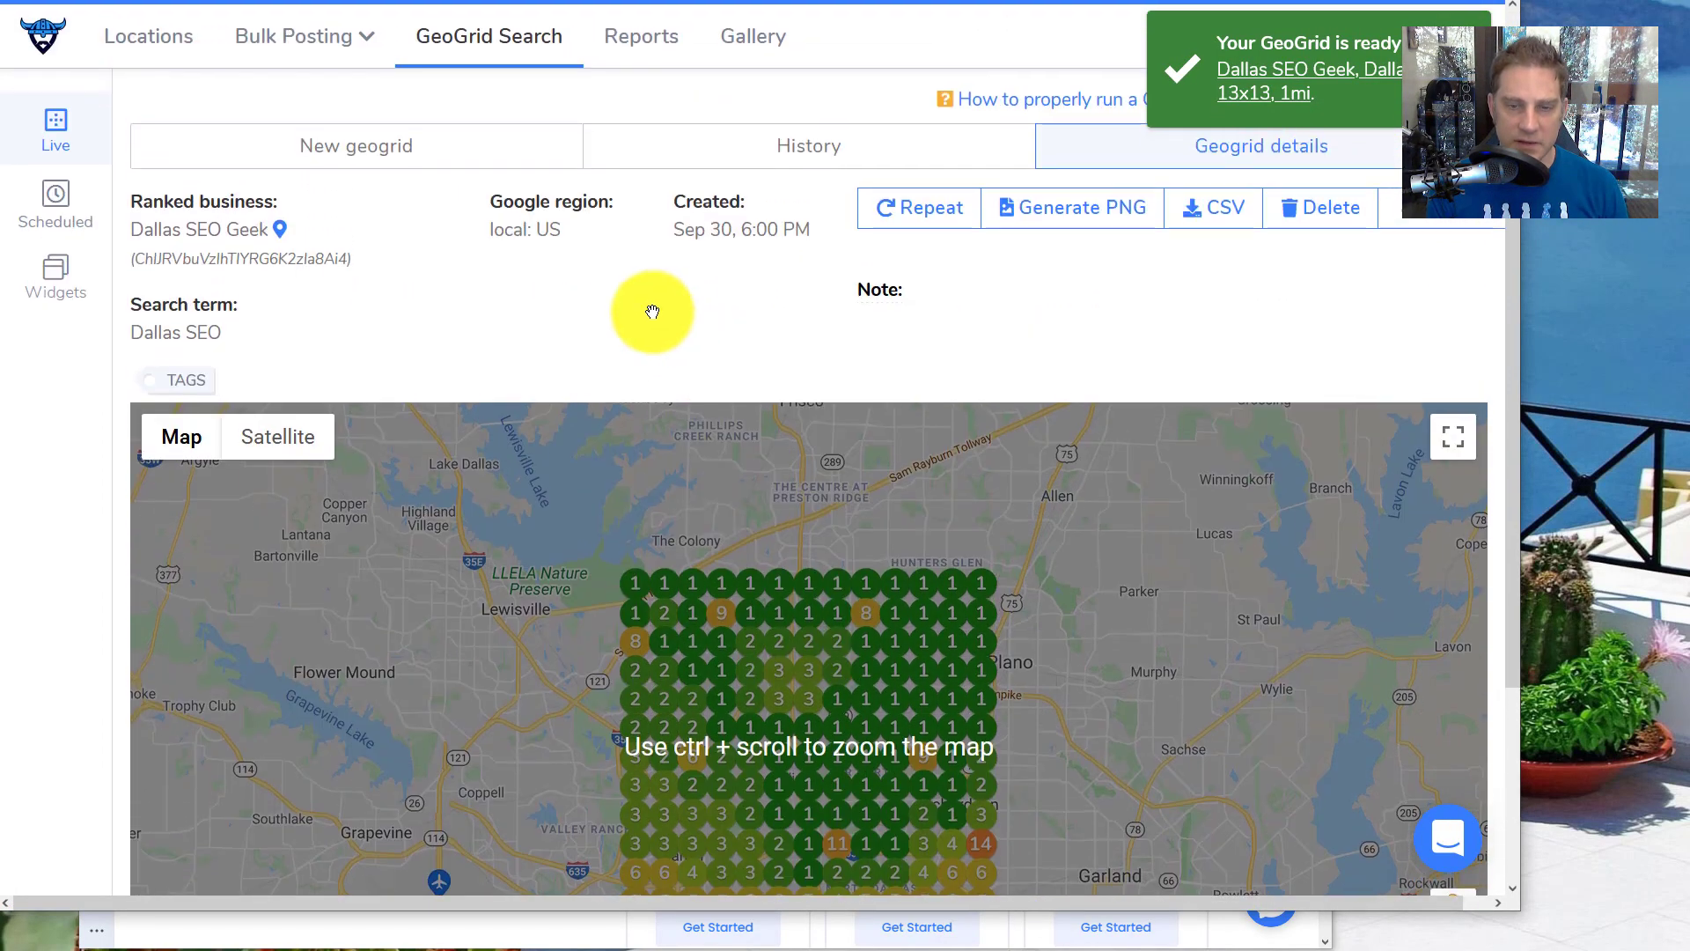
{"action": "left_click", "coordinate": [685, 133]}
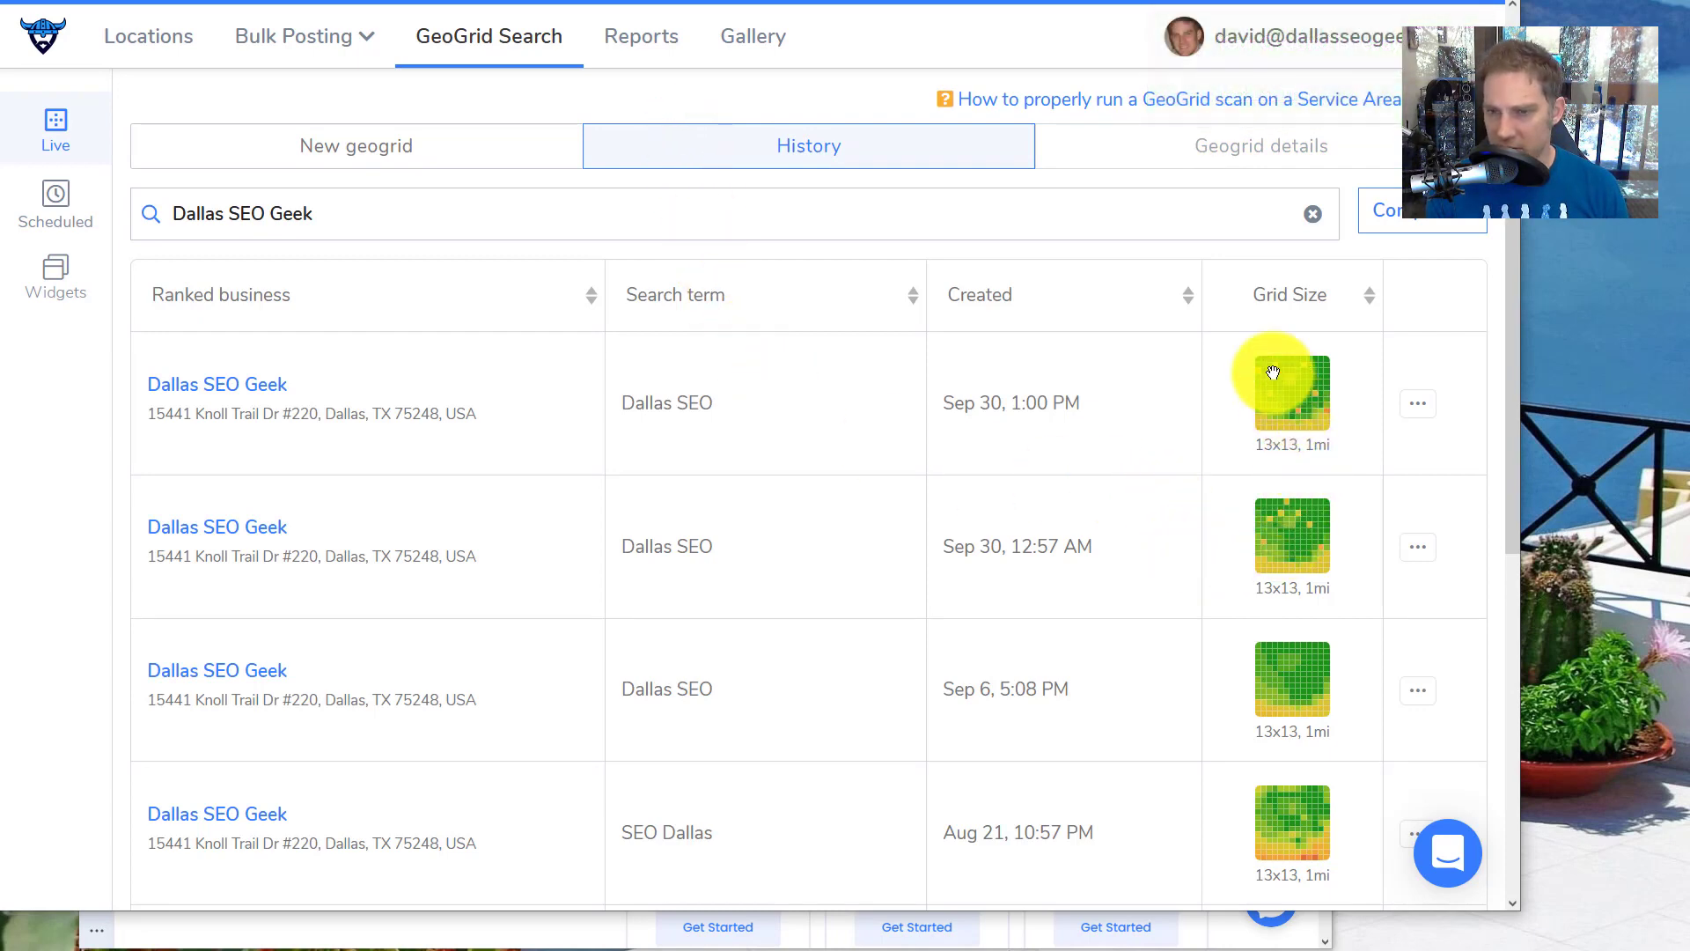